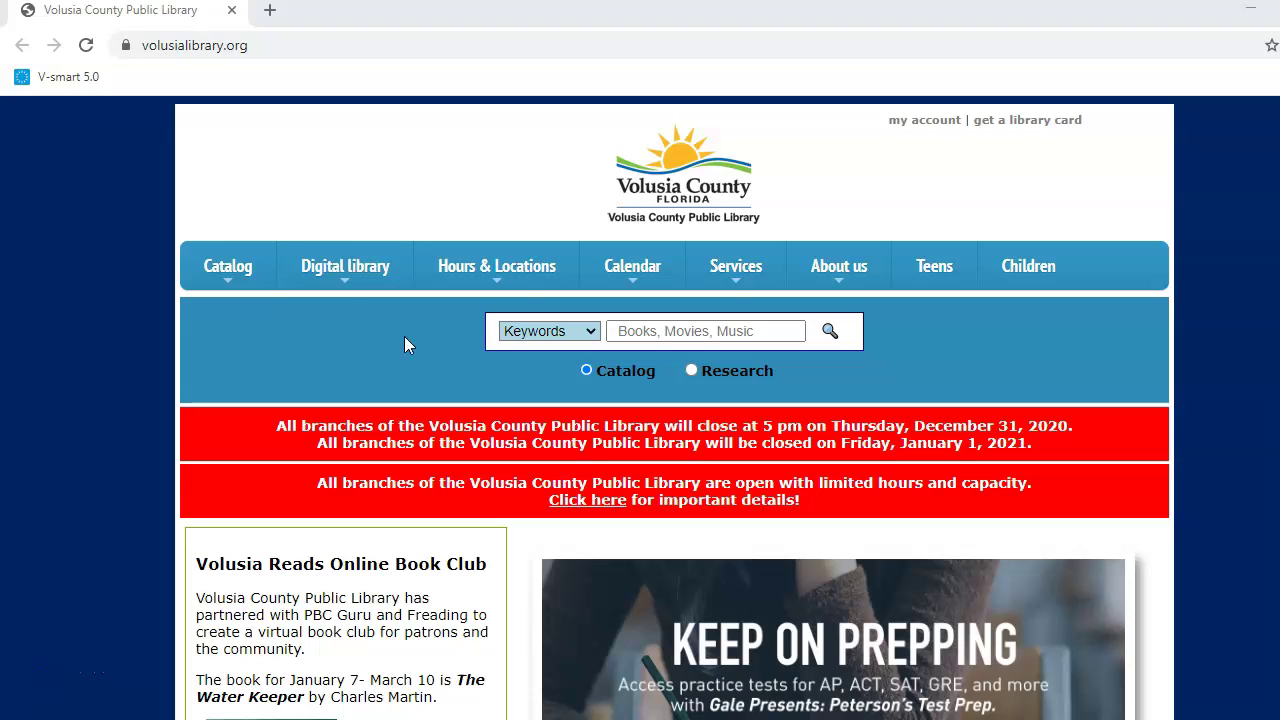
# Open the library's Databases A-Z list and launch the Ancestry Library database from it
pyautogui.moveTo(357, 283)
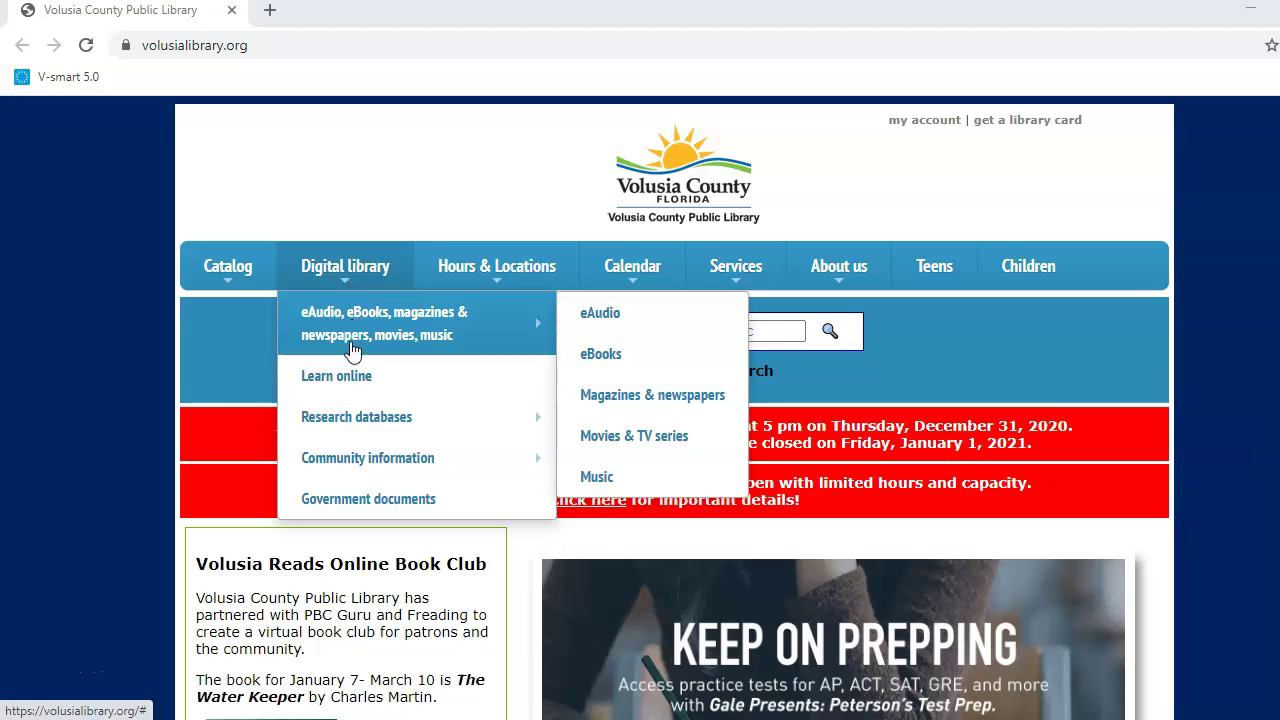
pyautogui.moveTo(378, 425)
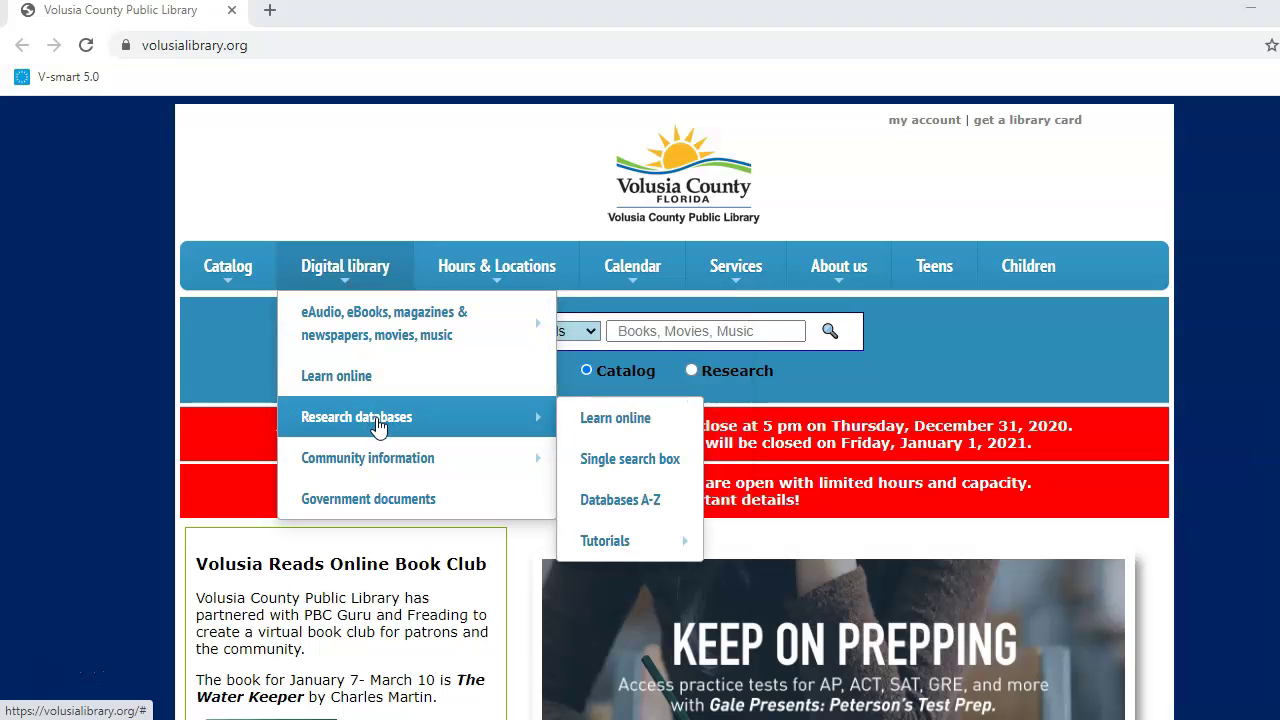
pyautogui.click(675, 510)
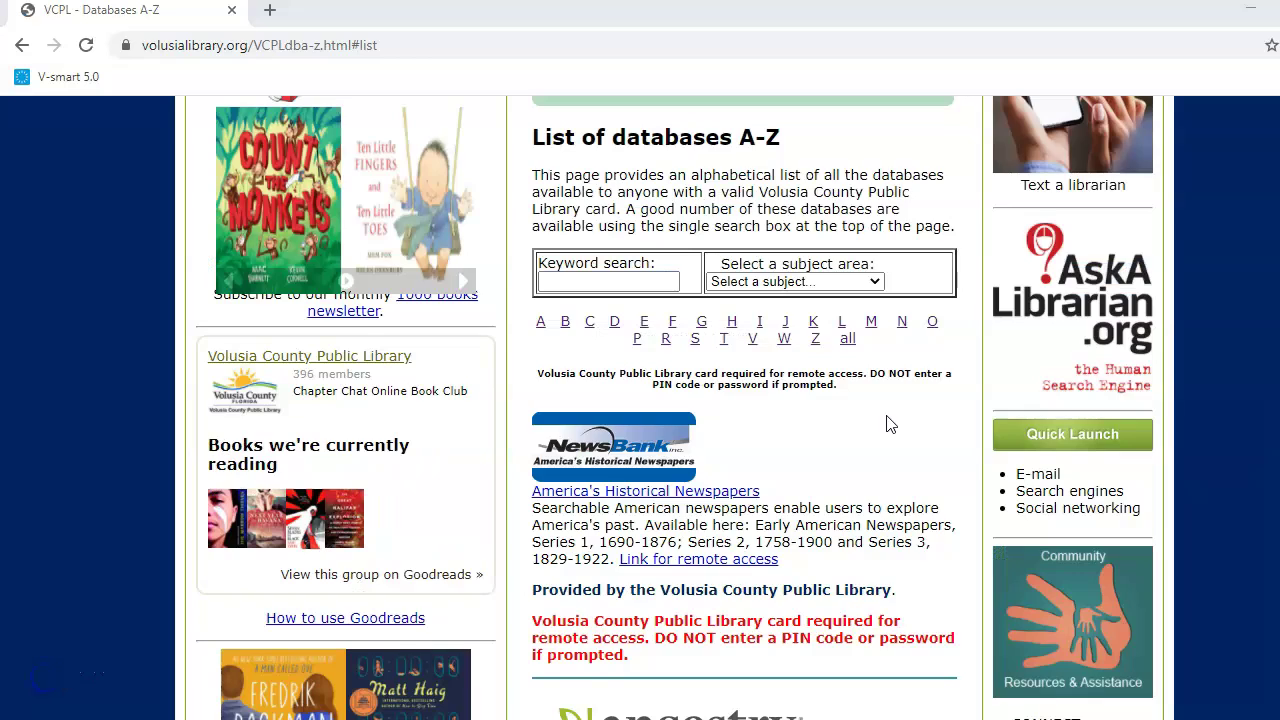
pyautogui.scroll(-2, 886, 423)
pyautogui.scroll(-1, 886, 423)
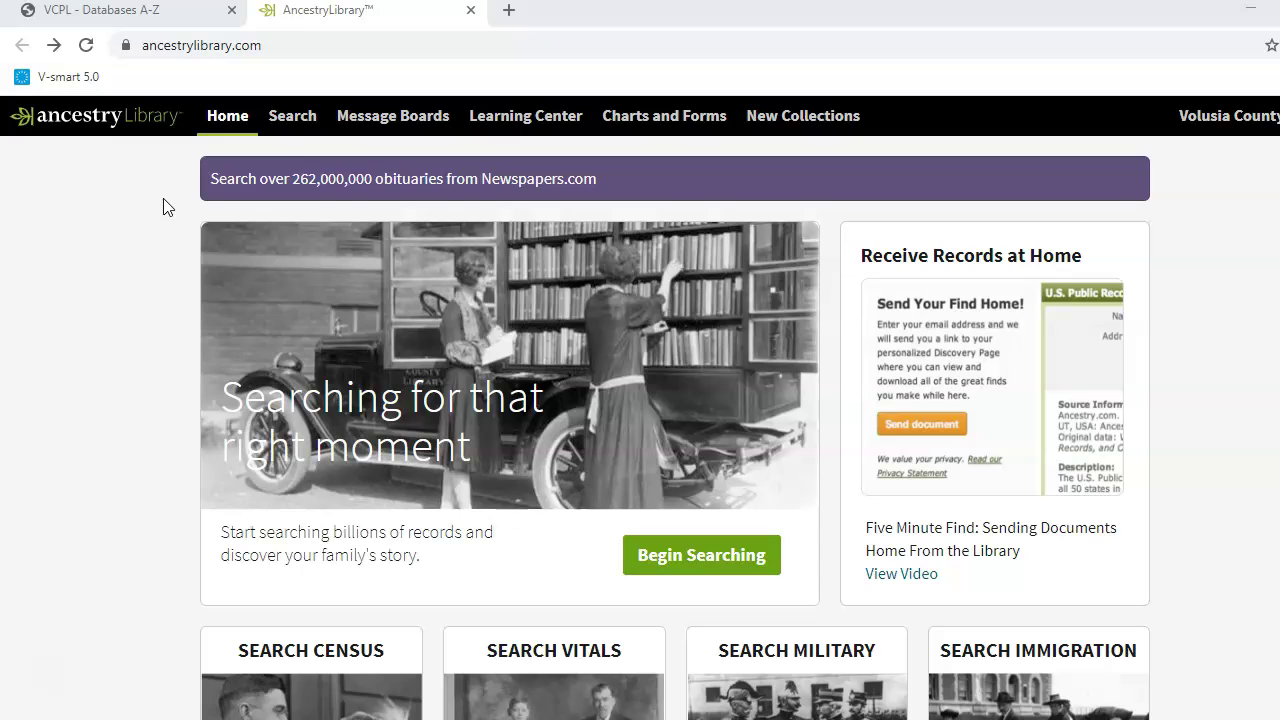
# Open the Census & Voter Lists search form and enter the person's first and last name
pyautogui.click(305, 118)
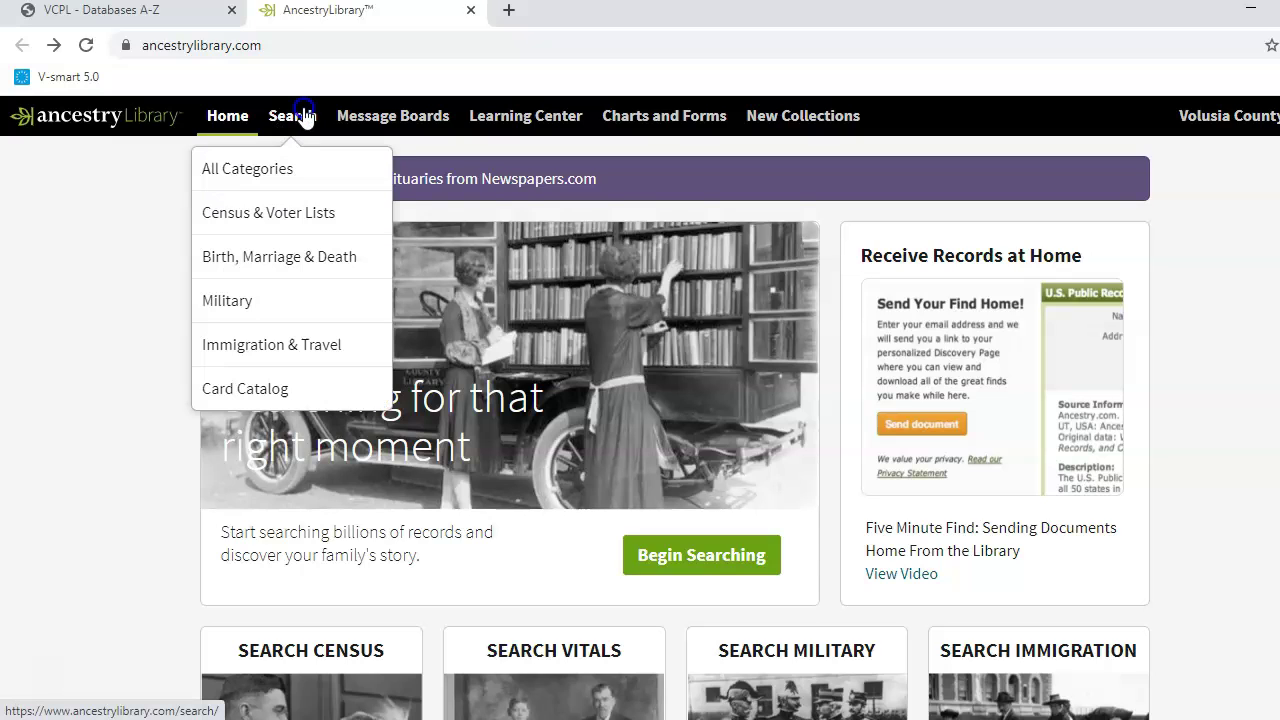
pyautogui.click(340, 220)
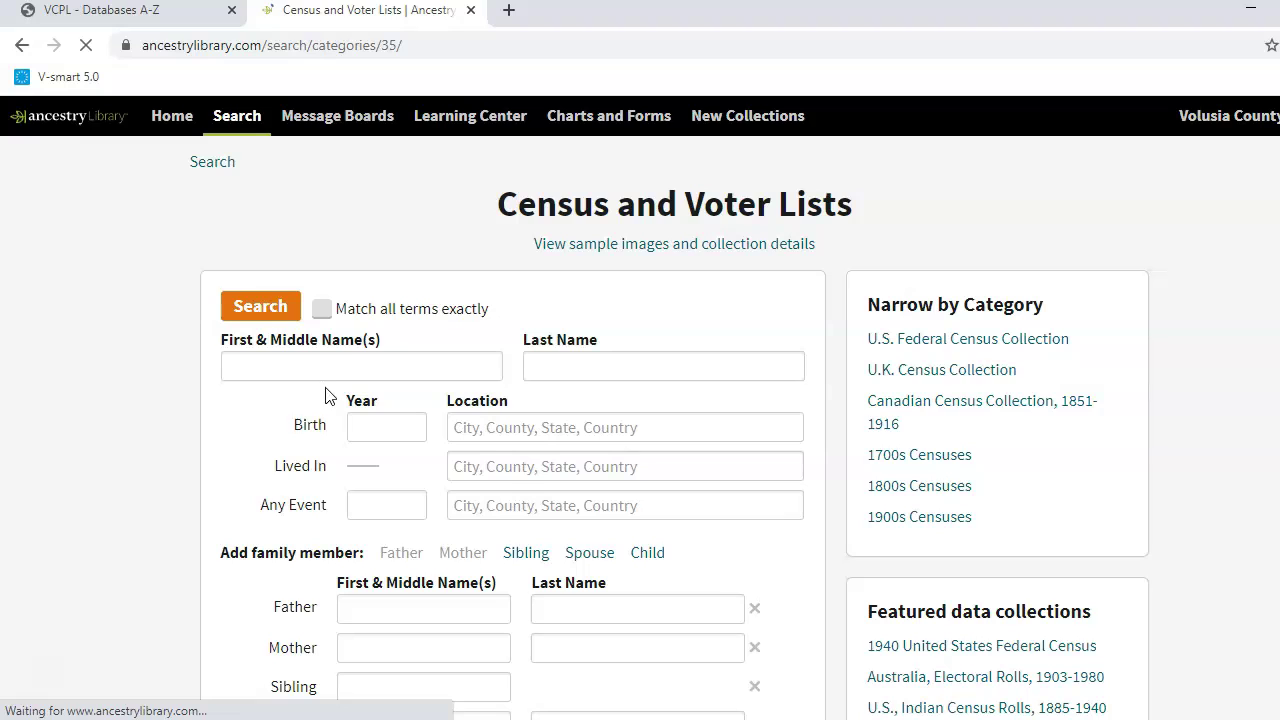
pyautogui.click(350, 365)
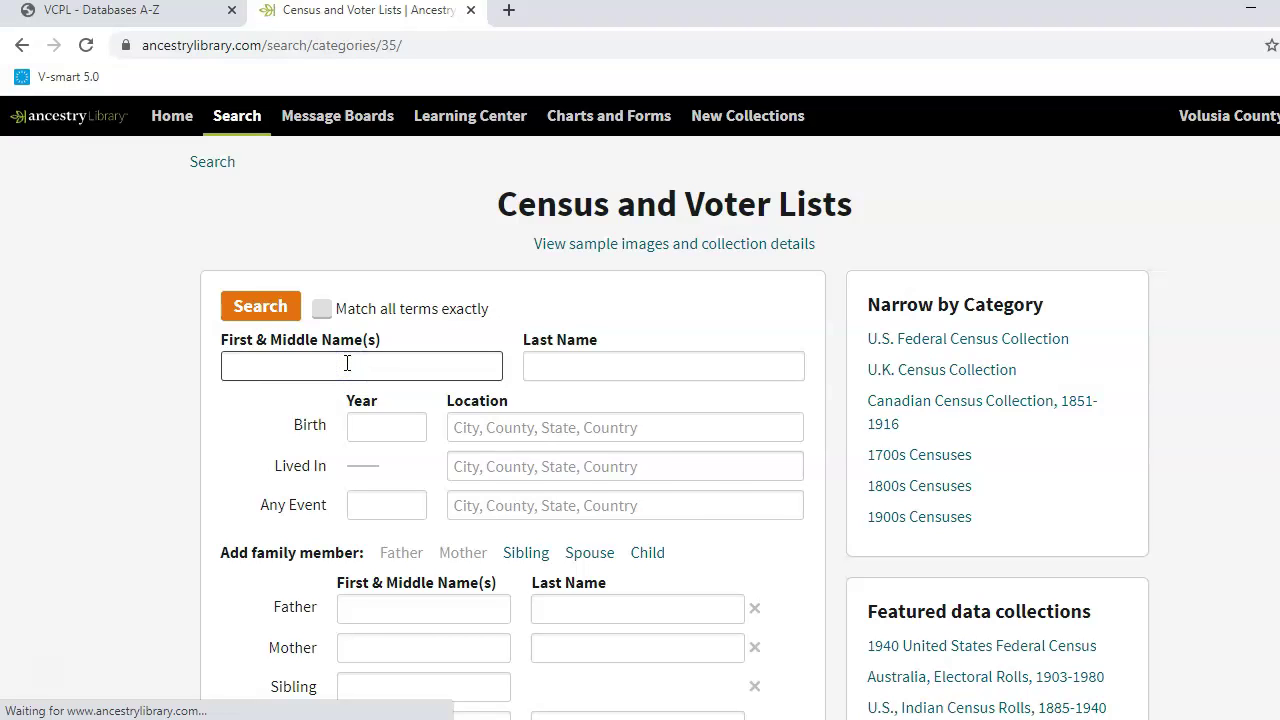
pyautogui.write('Estelle')
pyautogui.press('Tab')
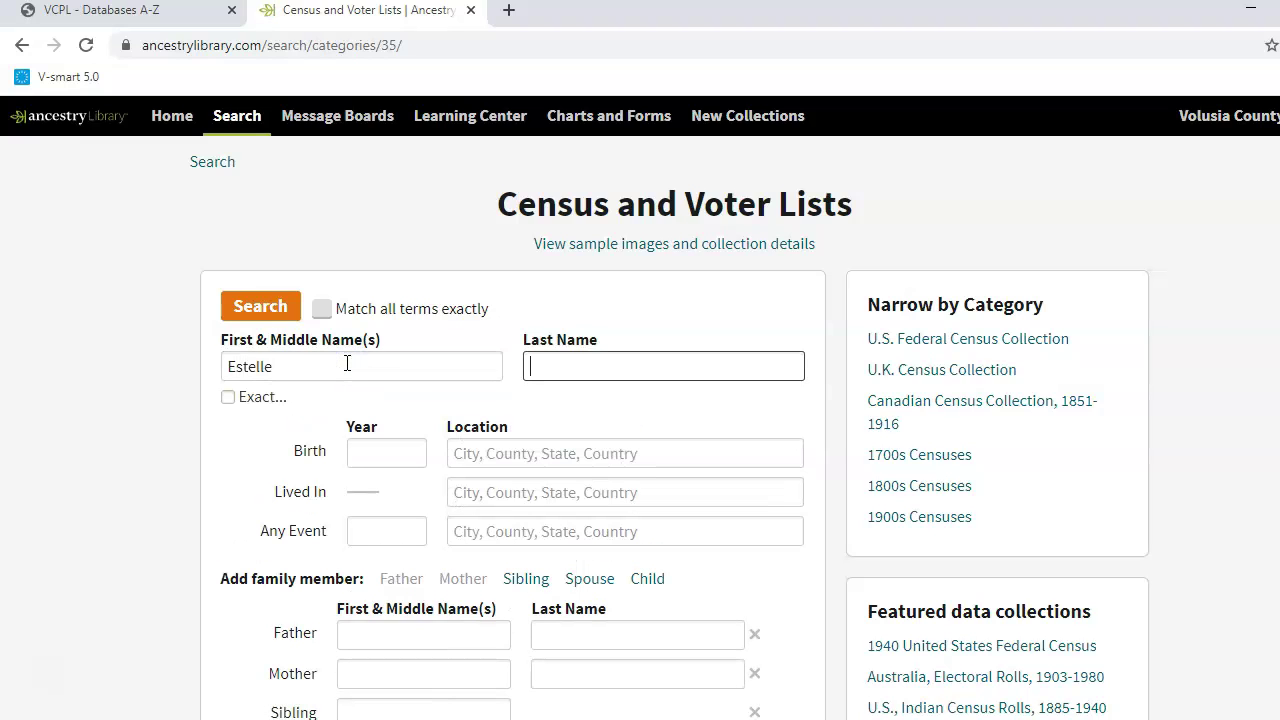
pyautogui.write('Miller')
# Set the birth year to 1911 and birth location to Riverside, Burlington, New Jersey, USA, and run the search
pyautogui.click(378, 446)
pyautogui.write('1911')
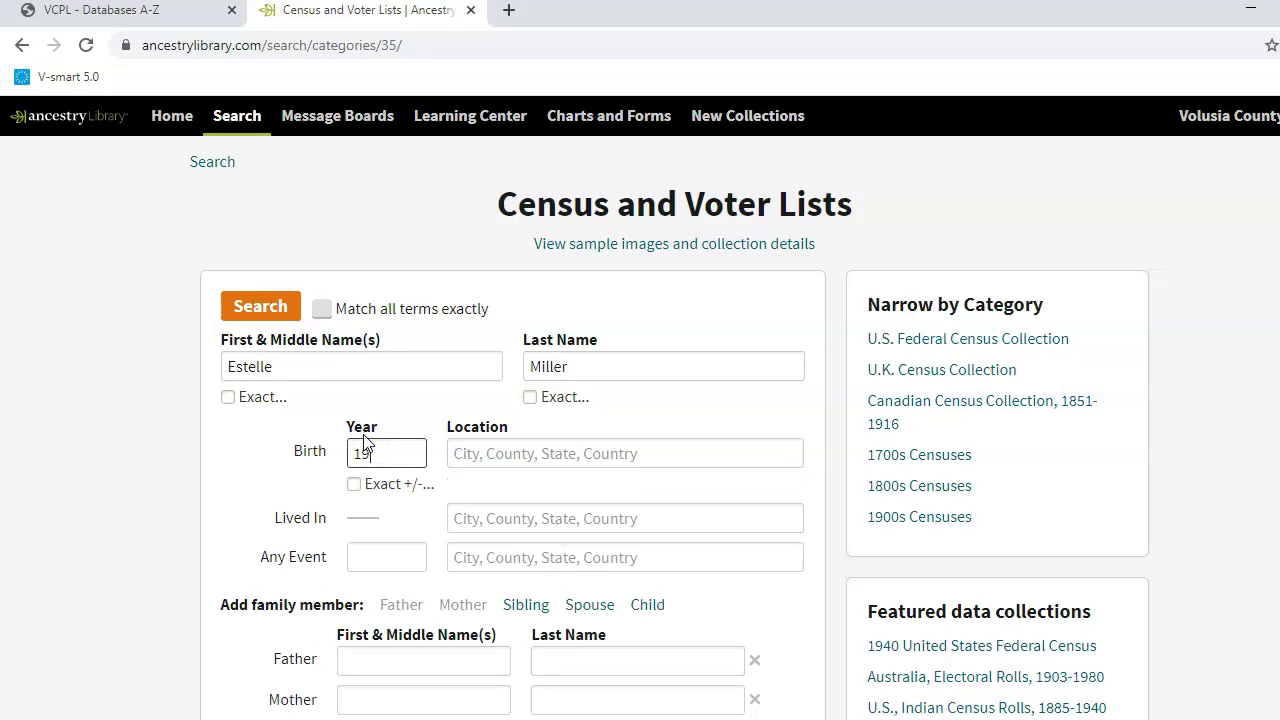
pyautogui.click(487, 455)
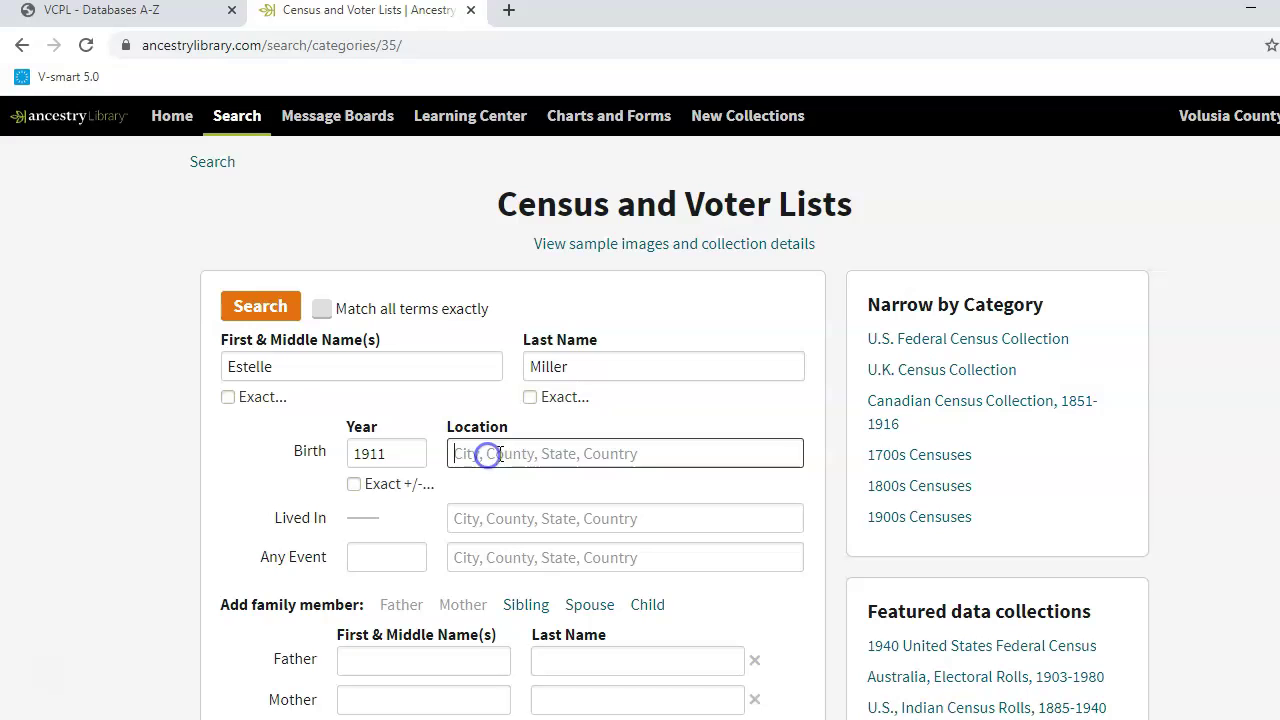
pyautogui.write('Riverside')
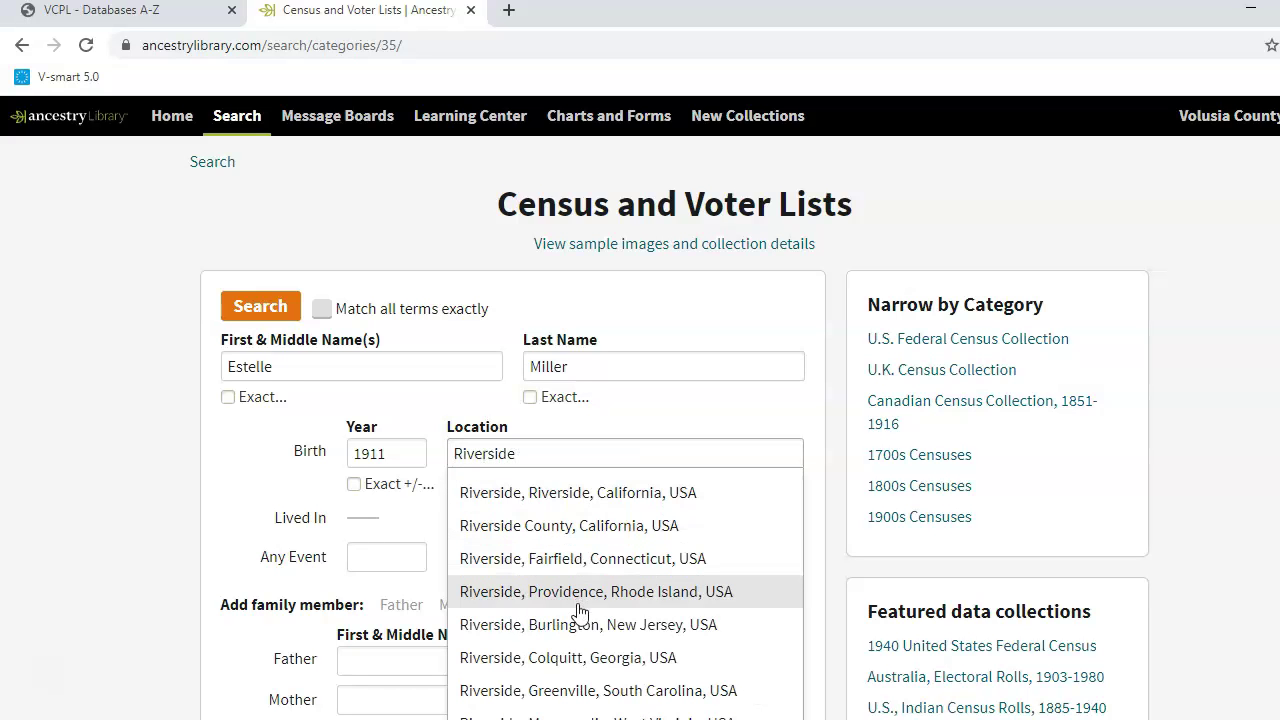
pyautogui.click(585, 624)
pyautogui.scroll(-2, 700, 510)
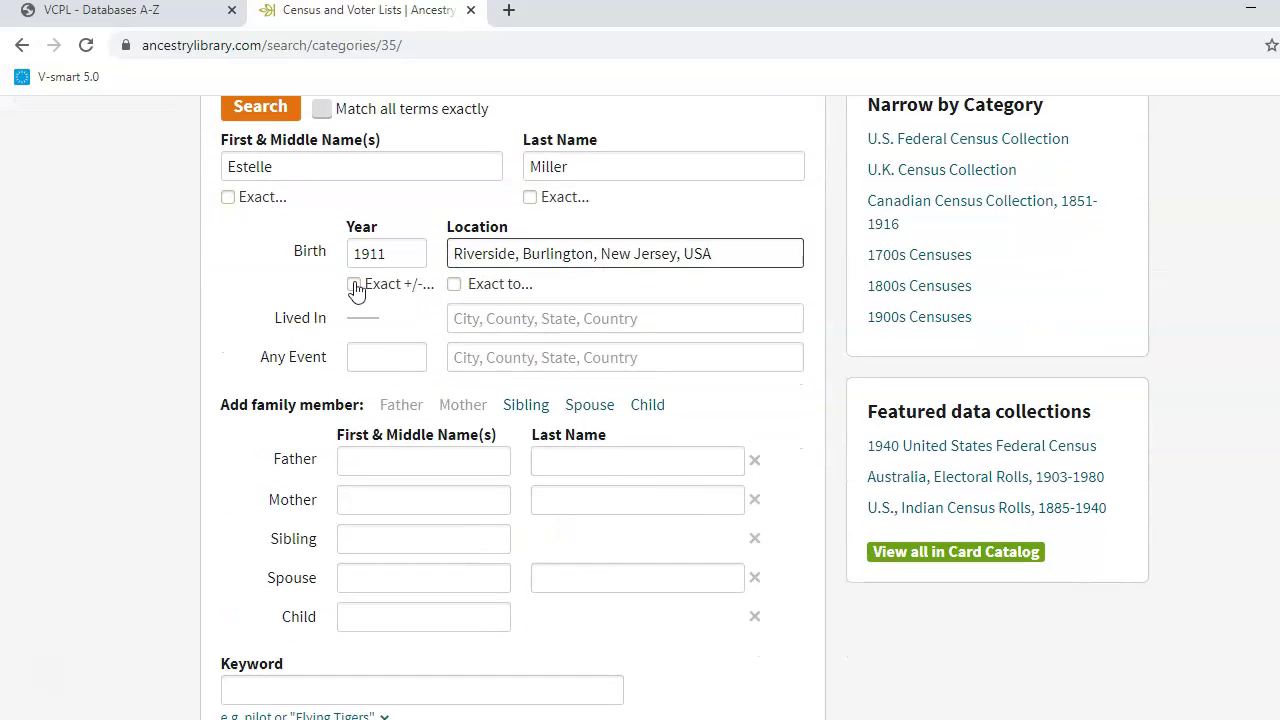
pyautogui.click(254, 110)
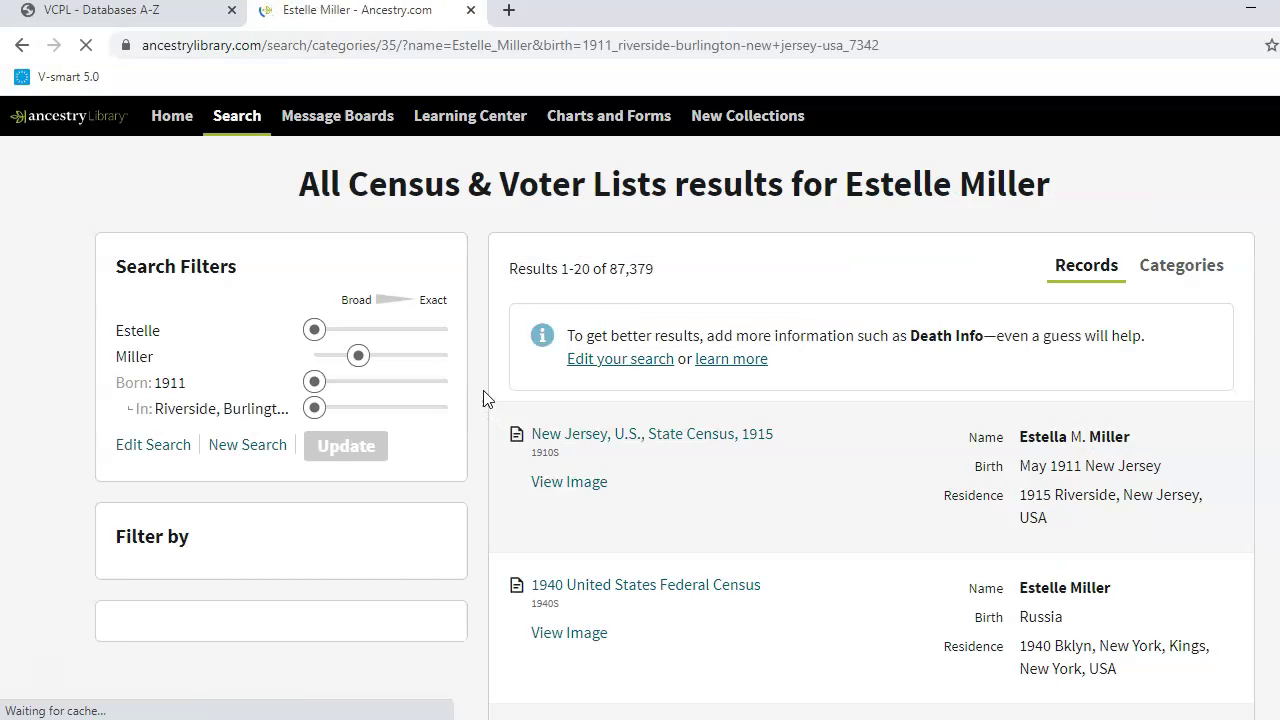
# Examine the census search results, previewing the New Jersey, U.S., State Census, 1915 match
pyautogui.scroll(-1, 608, 475)
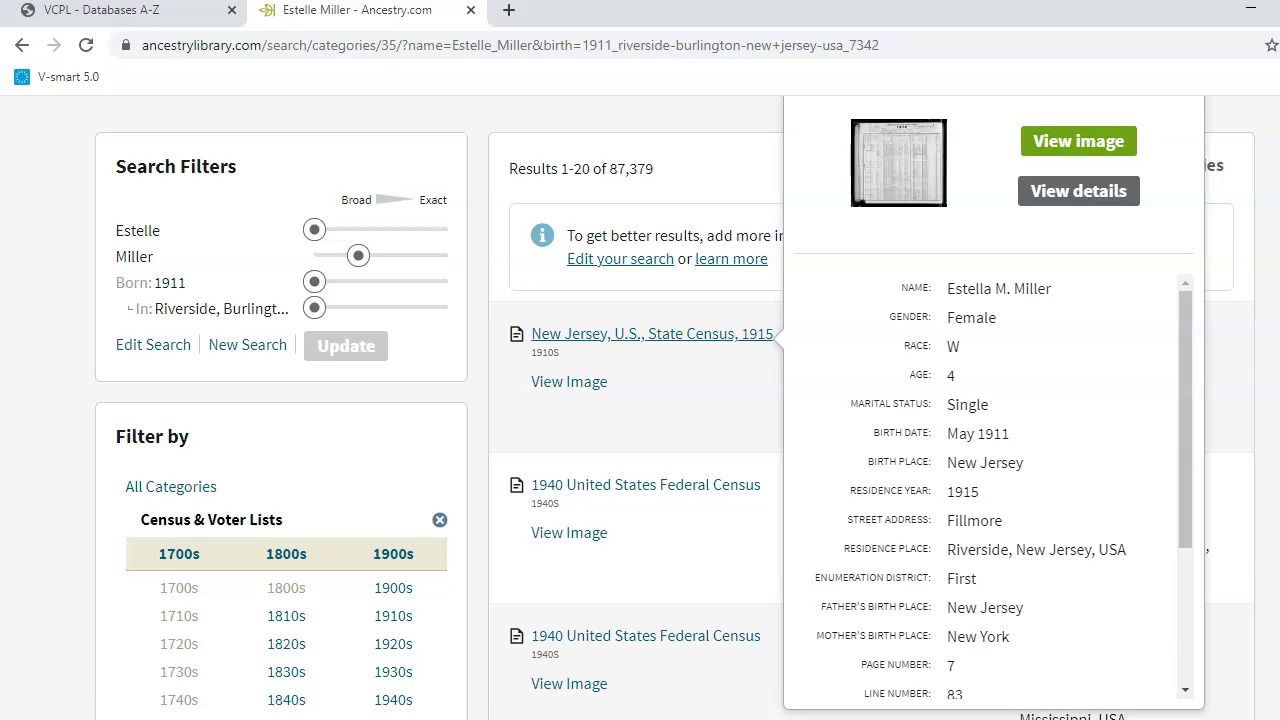
pyautogui.scroll(1, 36, 678)
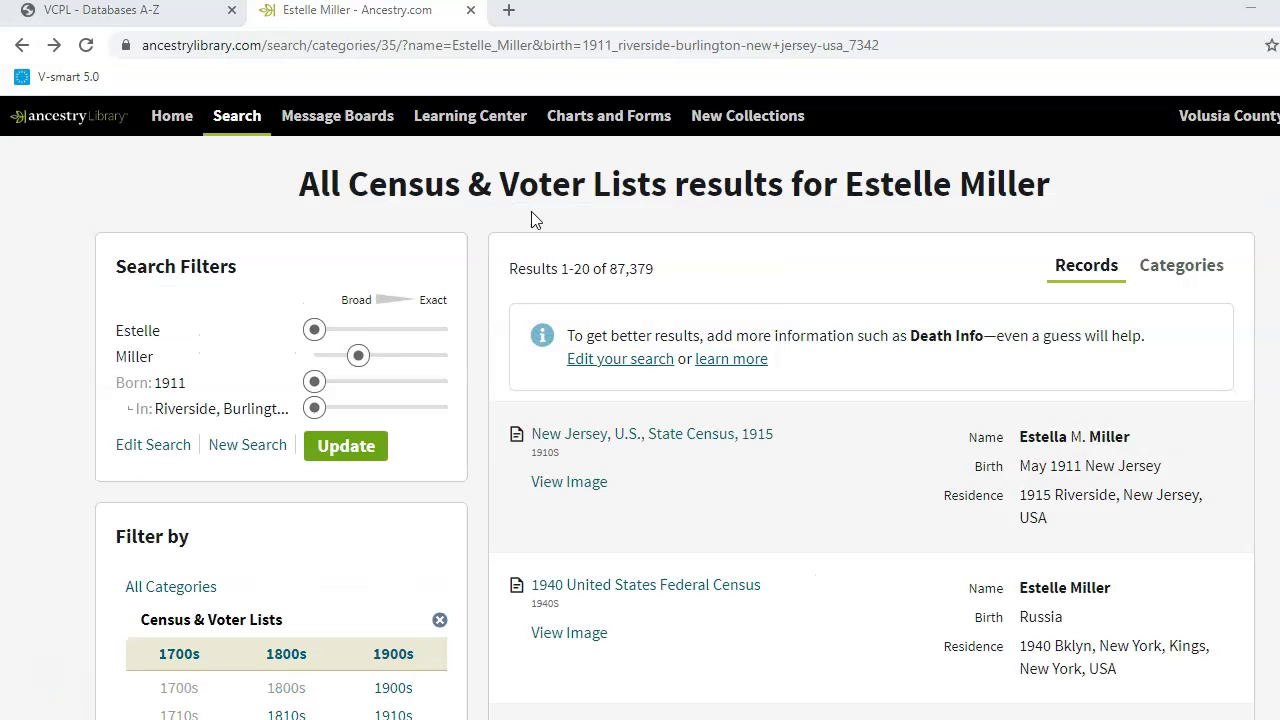
pyautogui.scroll(-1, 752, 252)
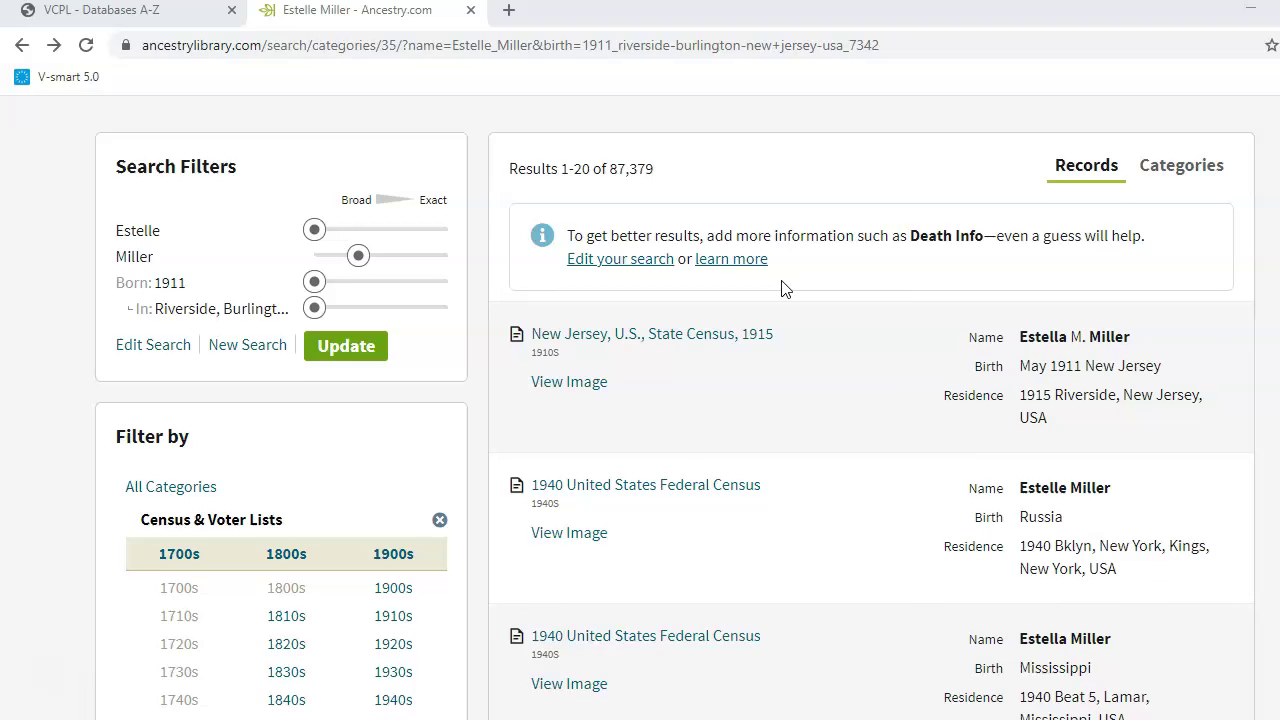
pyautogui.scroll(-2, 785, 289)
pyautogui.scroll(-2, 785, 289)
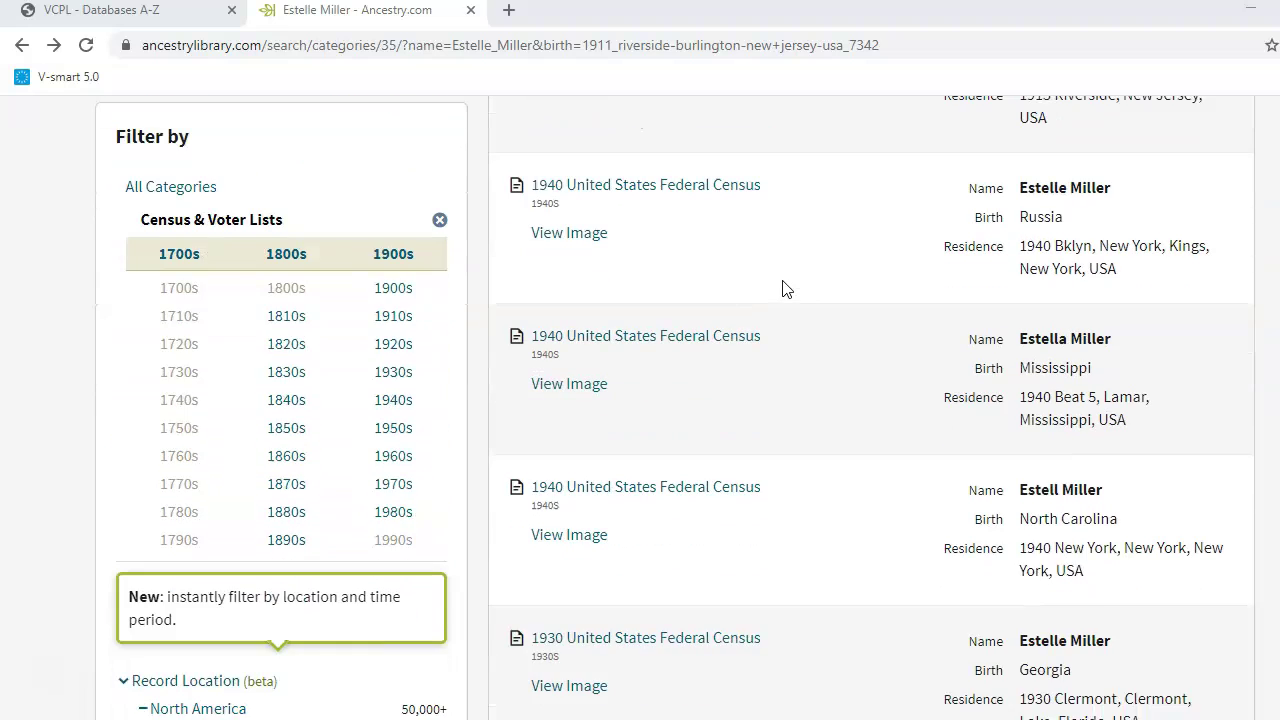
# Try narrowing the birth year search filter partway from broad toward exact
pyautogui.scroll(5, 785, 289)
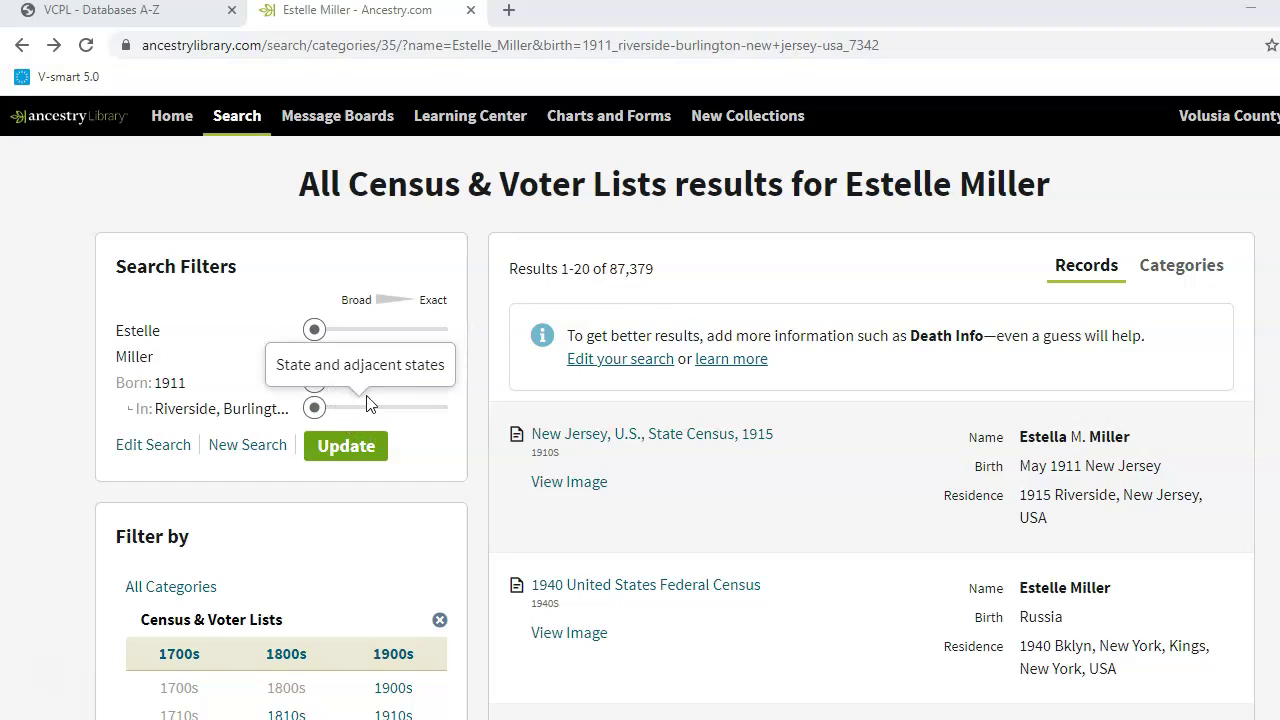
pyautogui.moveTo(415, 403)
pyautogui.moveTo(410, 382); pyautogui.dragTo(381, 387)
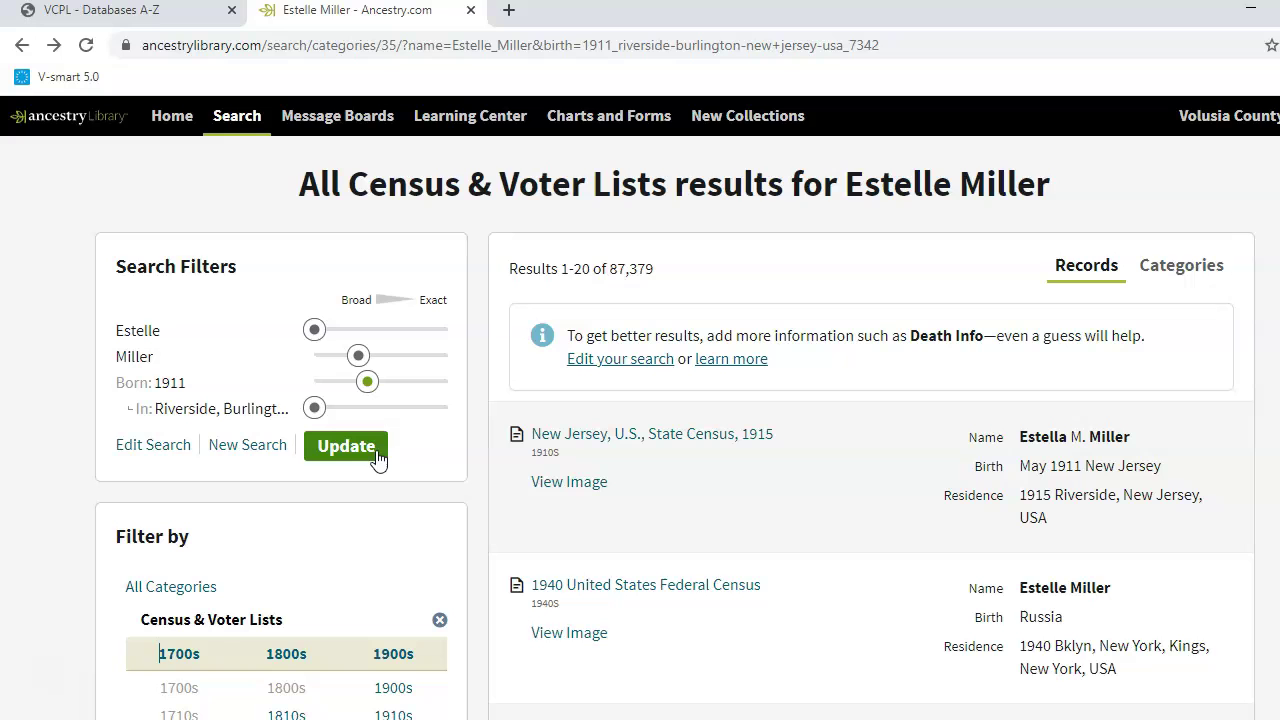
# Filter the Census & Voter Lists results to the 1920s
pyautogui.scroll(-3, 520, 418)
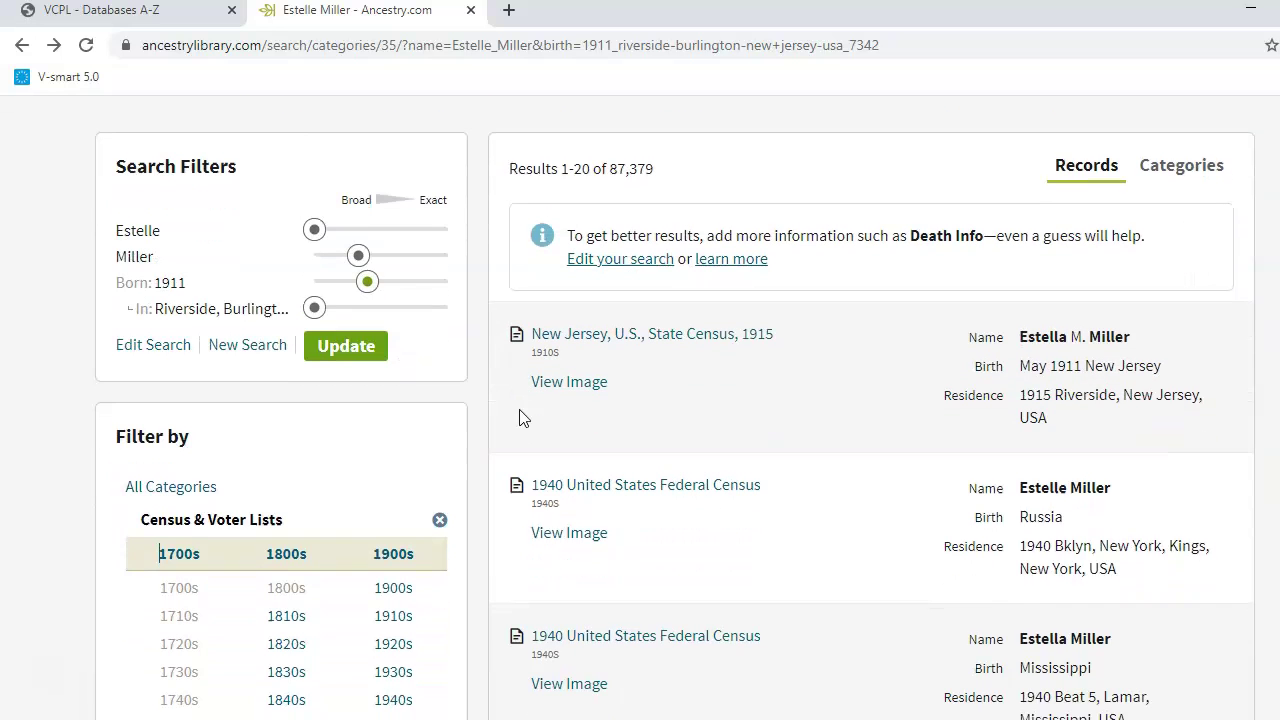
pyautogui.scroll(-2, 686, 370)
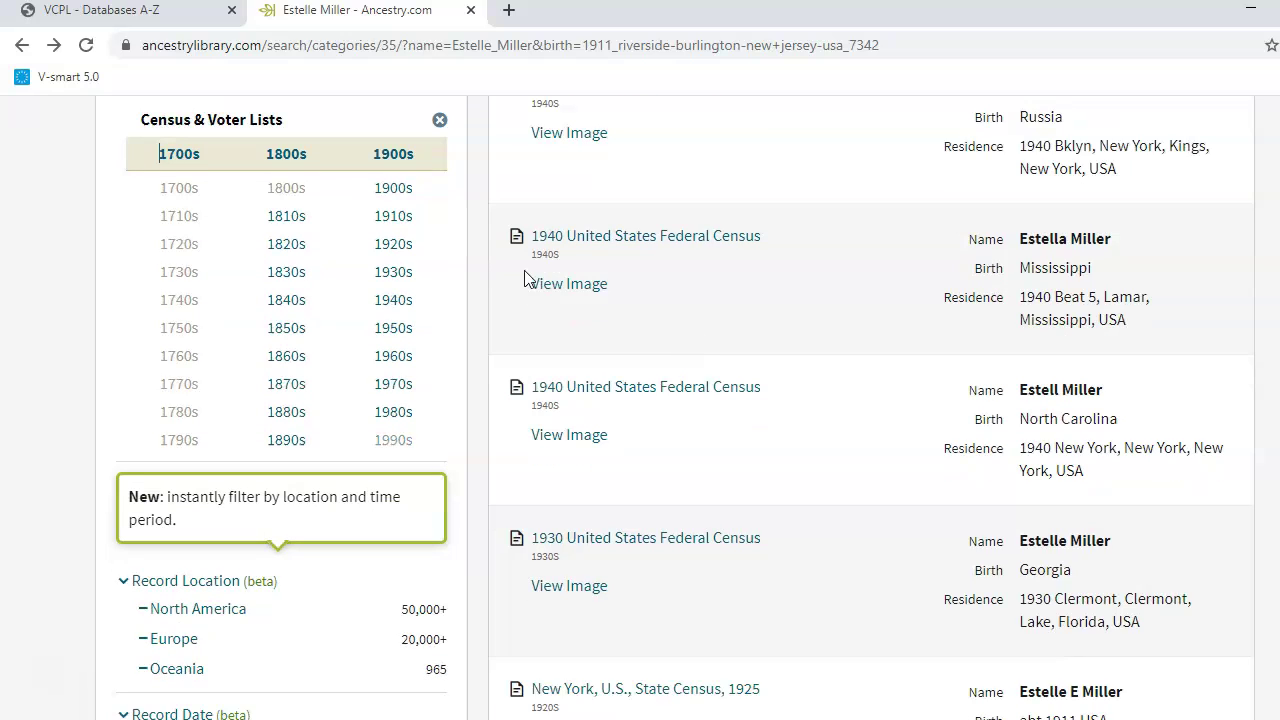
pyautogui.click(403, 247)
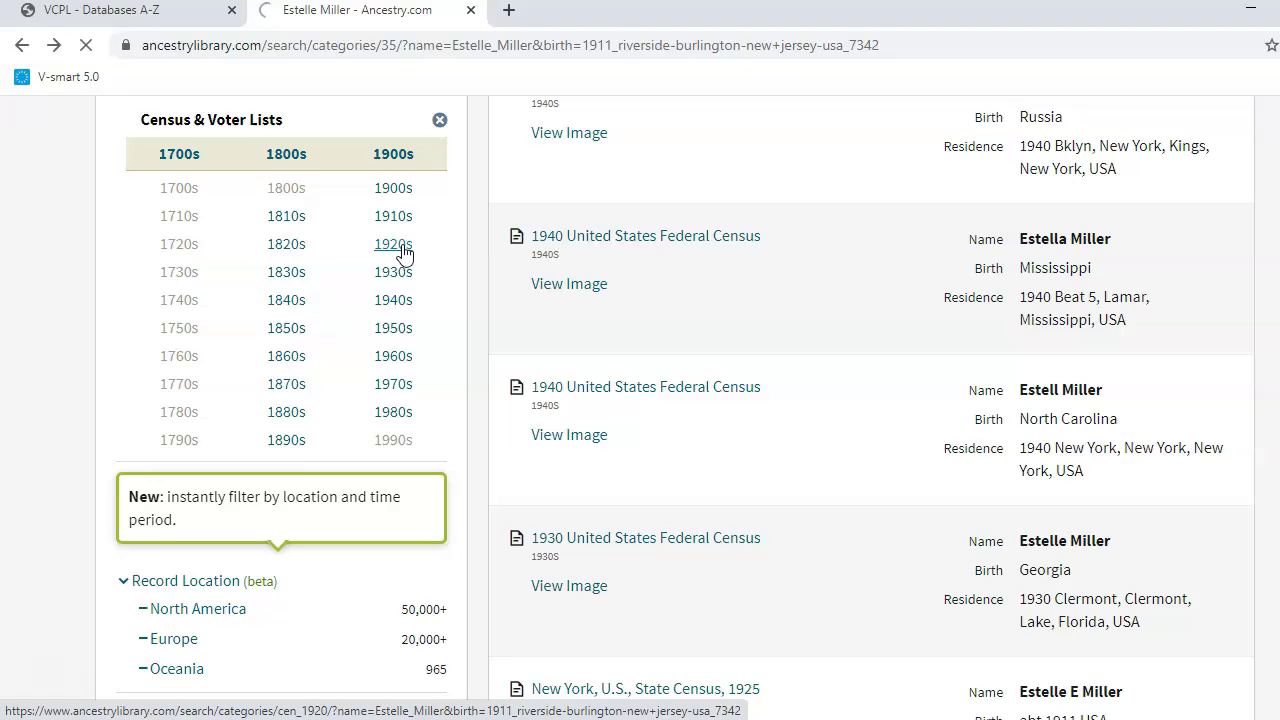
# Open the 1920 United States Federal Census record showing a New Jersey birth and residence in Brooklyn Assembly District 8
pyautogui.scroll(-2, 290, 510)
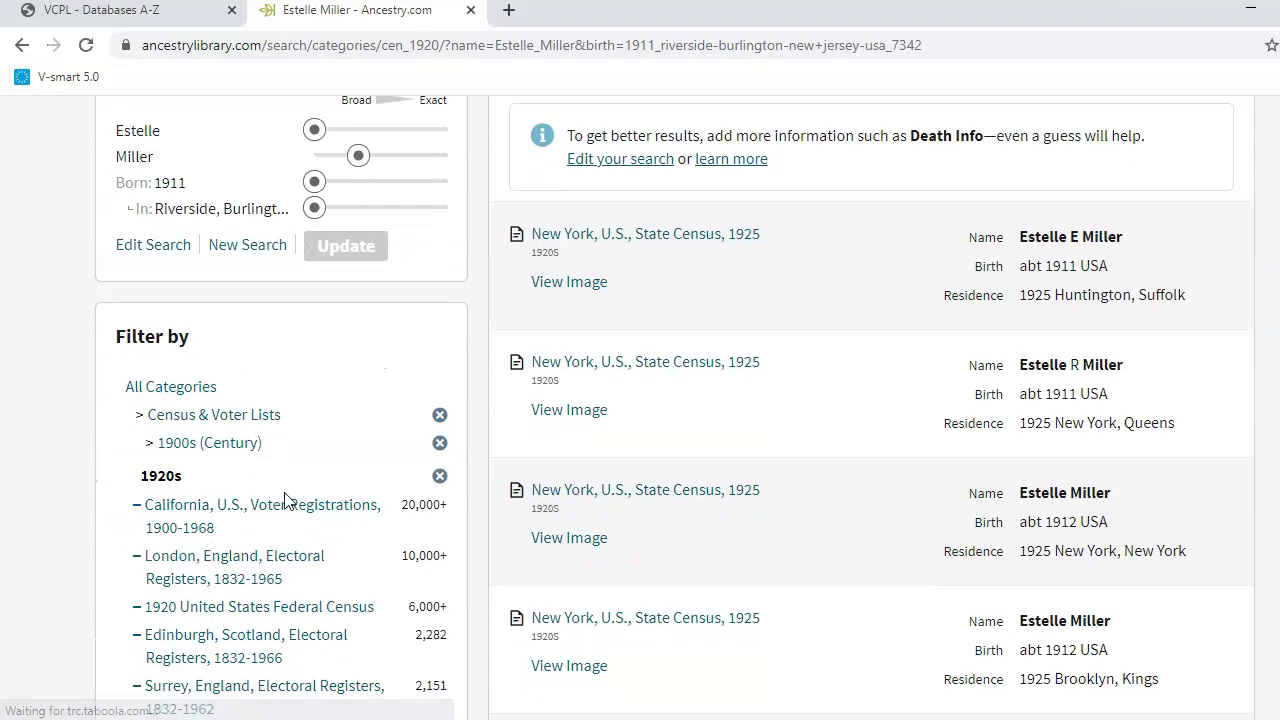
pyautogui.scroll(-3, 284, 497)
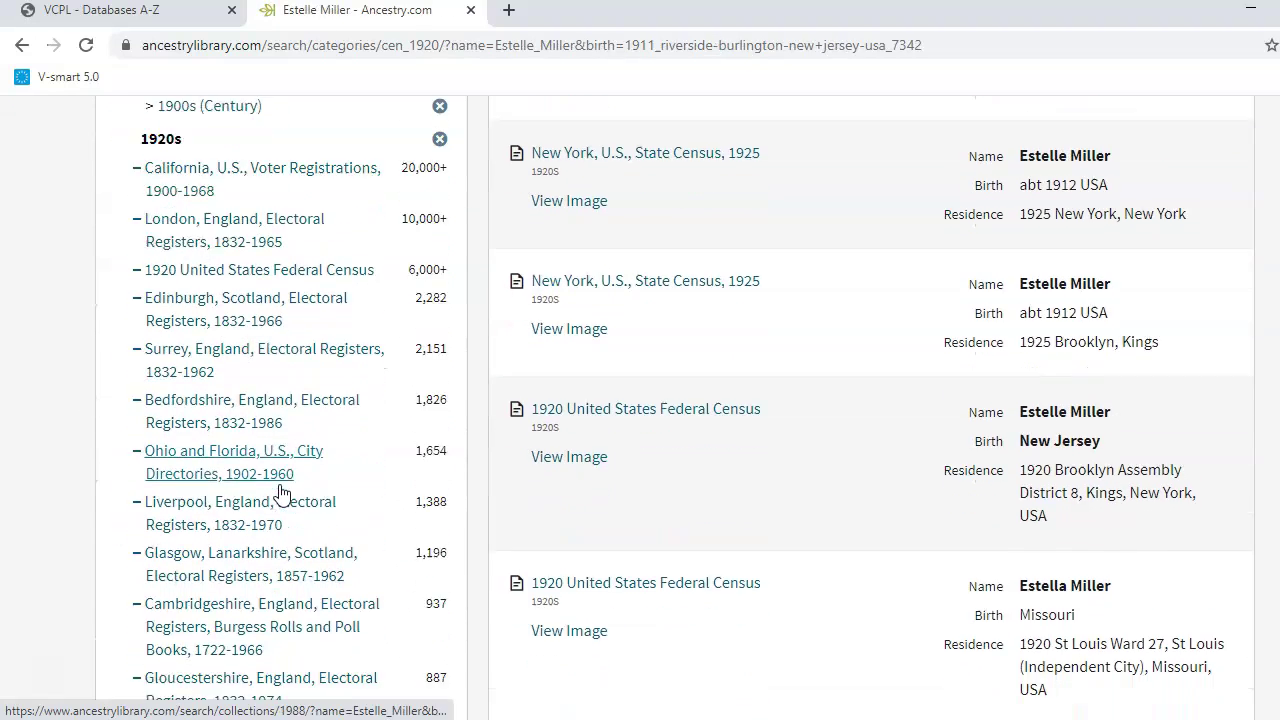
pyautogui.scroll(-3, 282, 492)
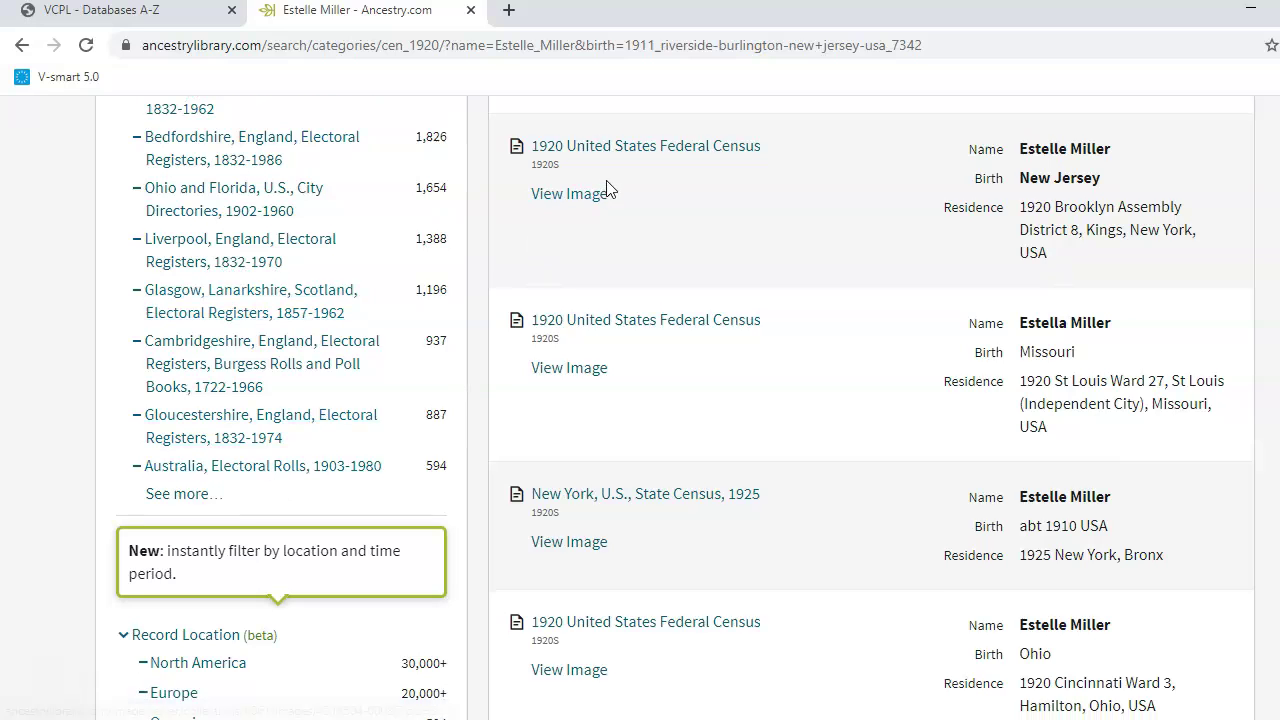
pyautogui.click(627, 150)
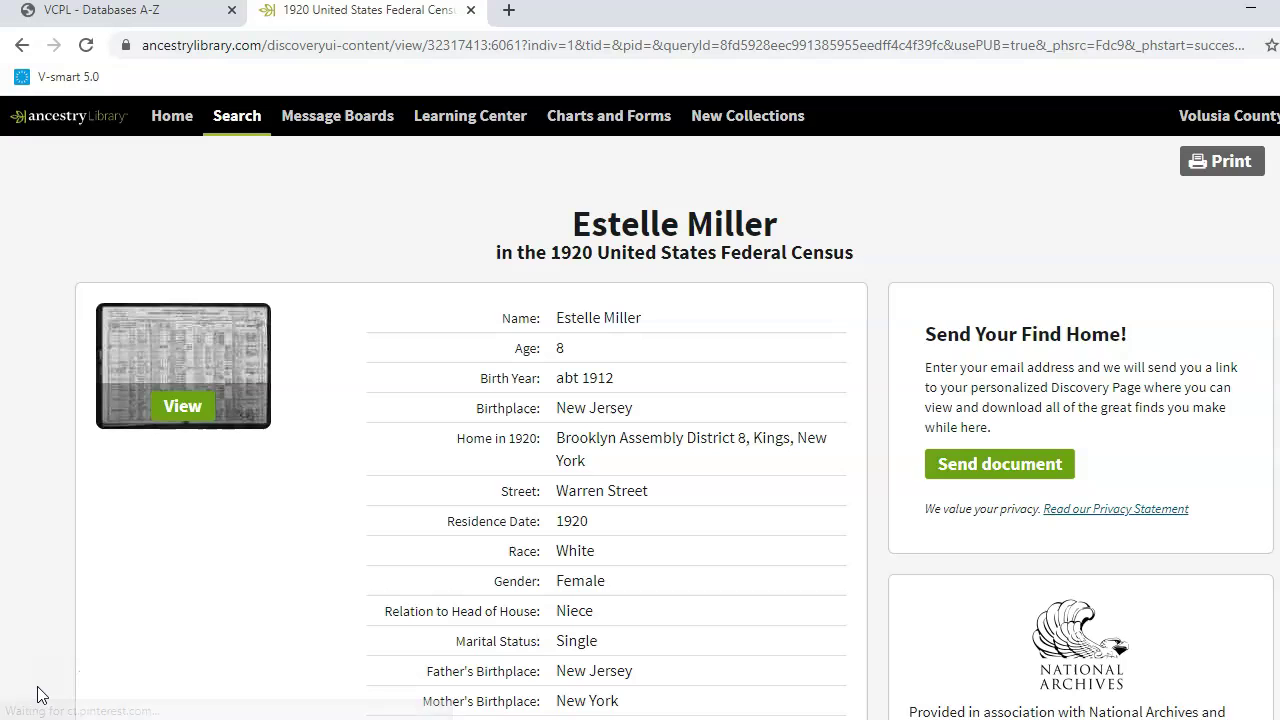
# Examine the 1920 census record's personal details, household members with ages and relationships, and source citation
pyautogui.scroll(-3, 166, 517)
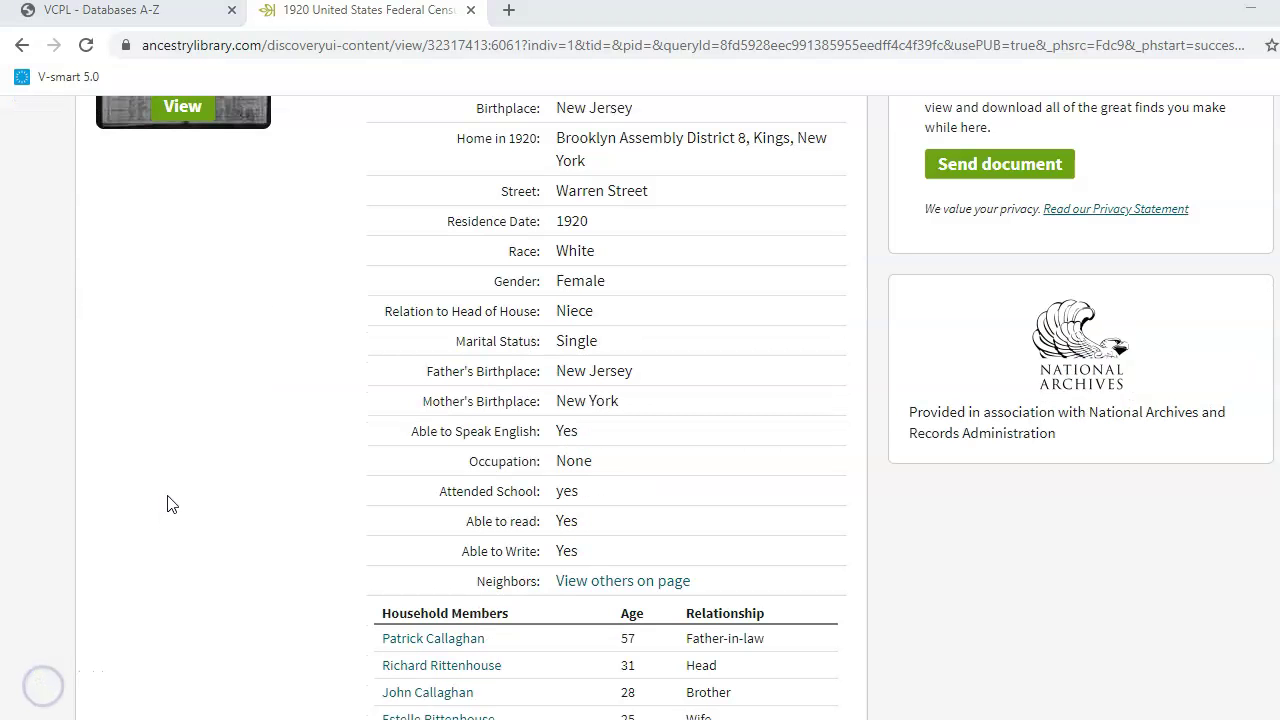
pyautogui.scroll(3, 177, 481)
pyautogui.scroll(-3, 177, 481)
pyautogui.scroll(-3, 177, 483)
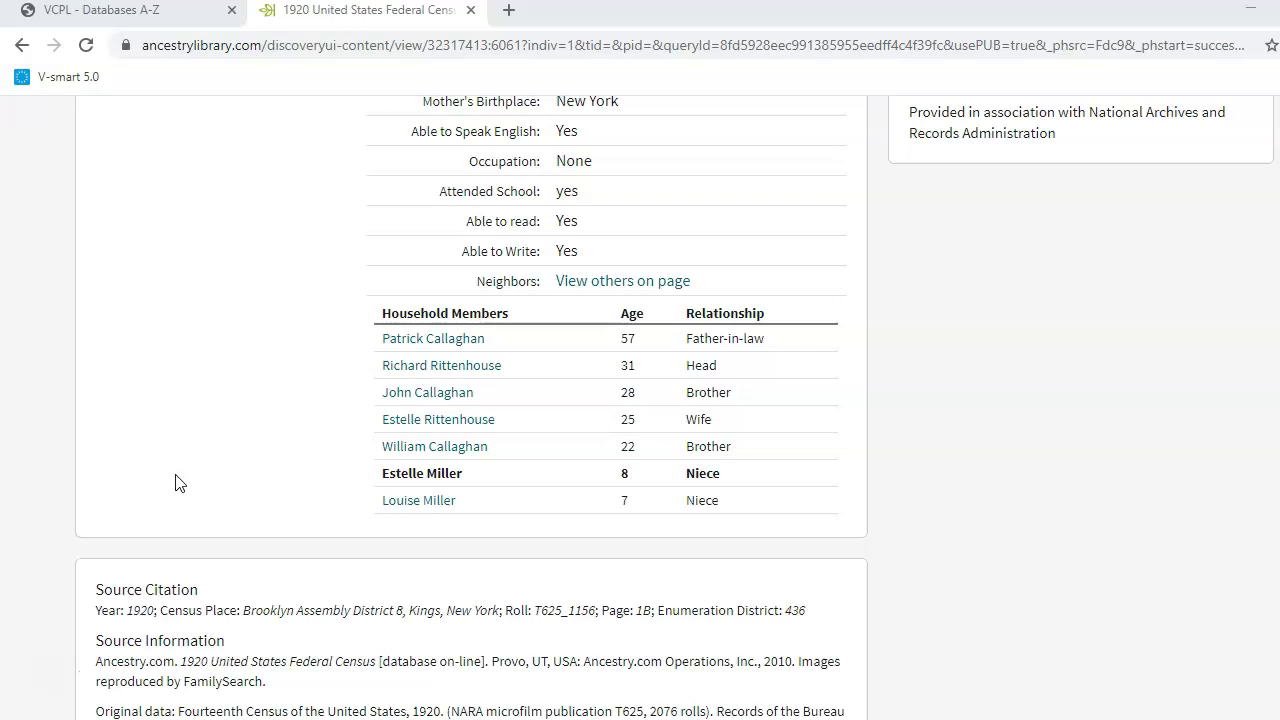
pyautogui.scroll(1, 175, 483)
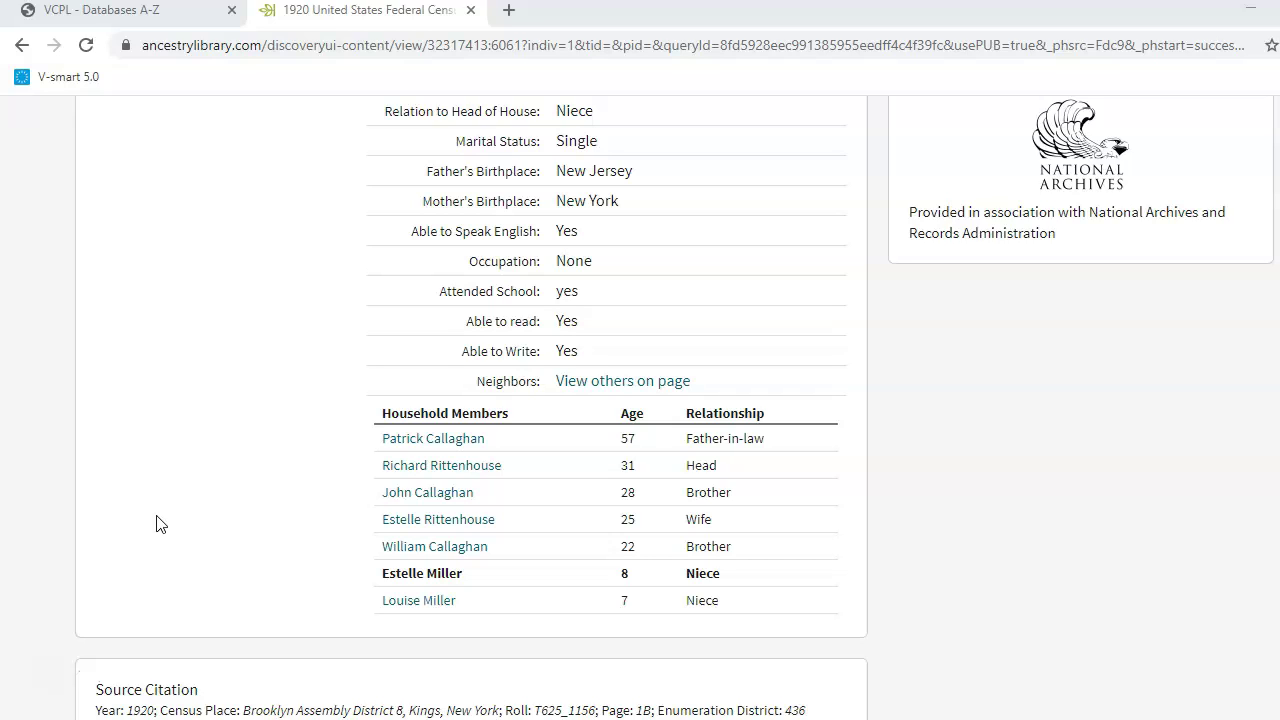
pyautogui.click(48, 686)
pyautogui.click(43, 678)
pyautogui.scroll(3, 70, 555)
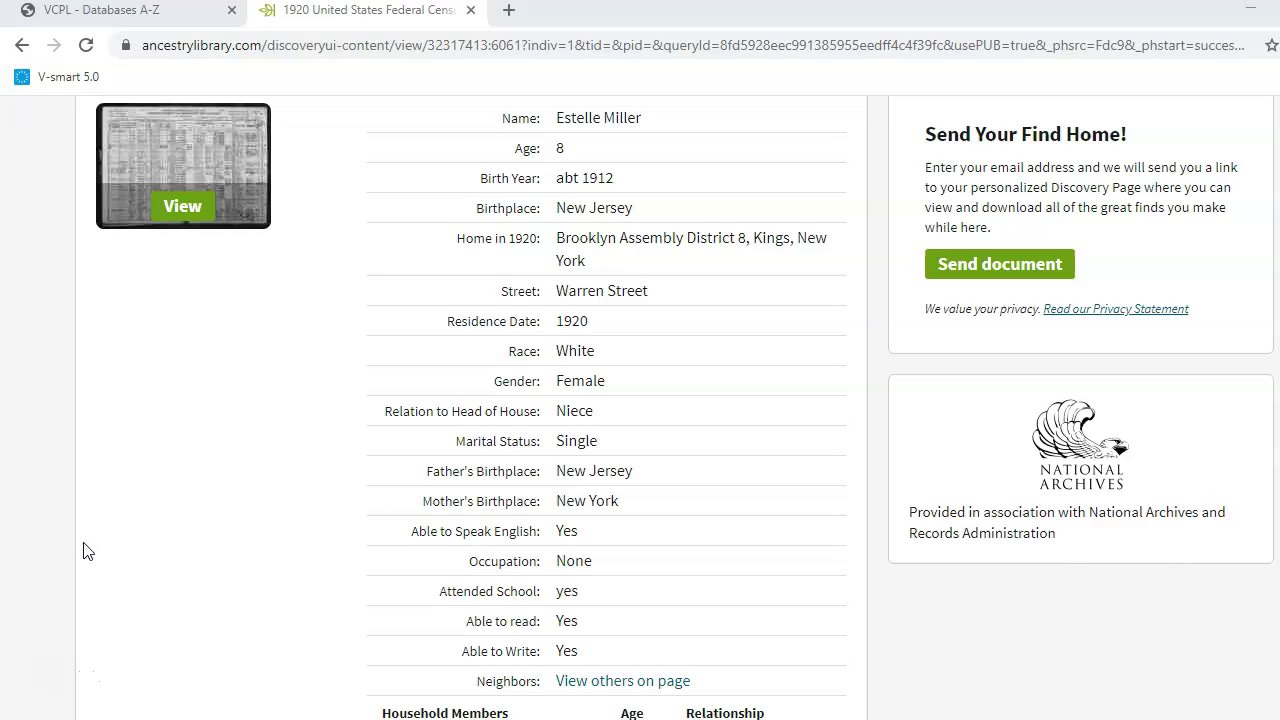
pyautogui.scroll(-1, 842, 498)
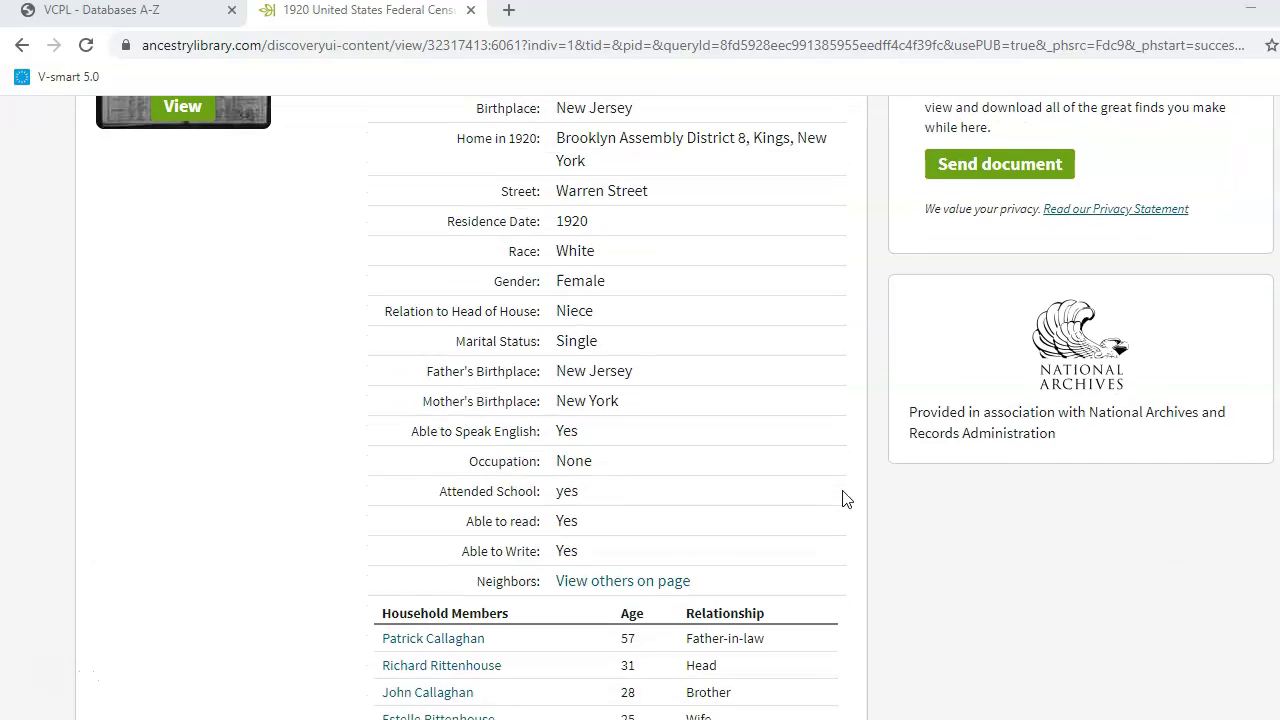
pyautogui.scroll(-4, 842, 498)
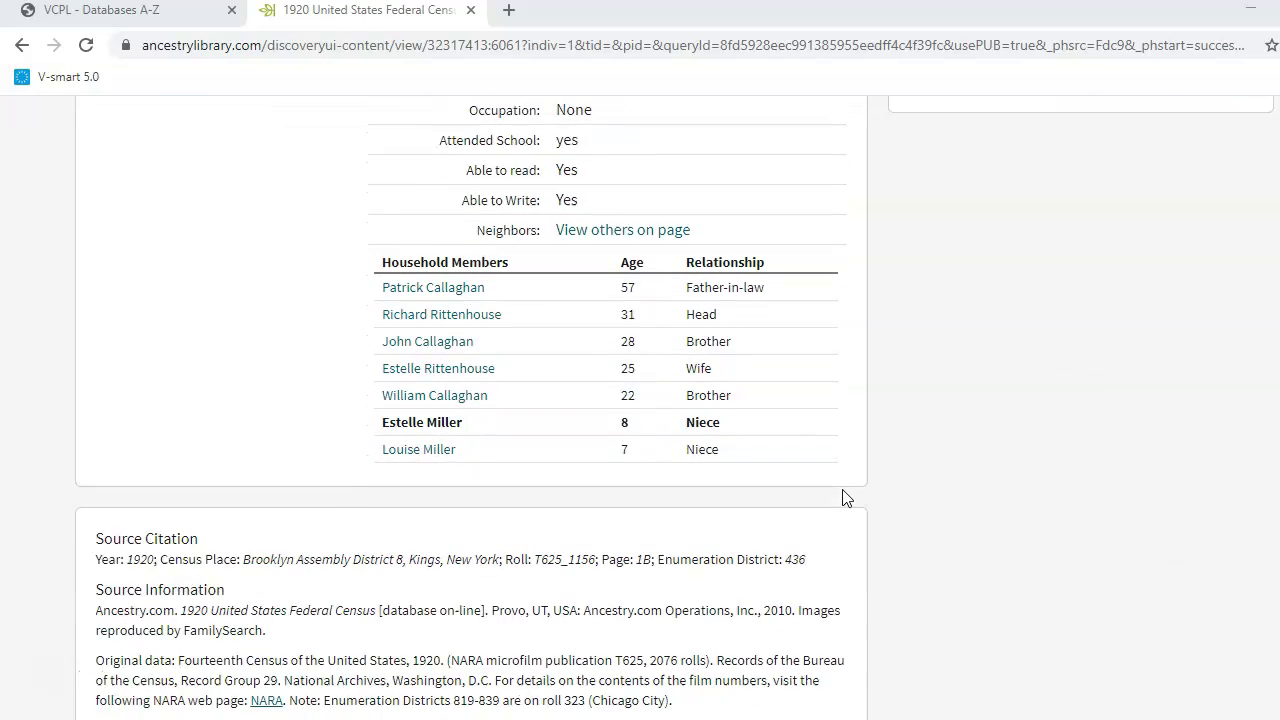
pyautogui.scroll(2, 842, 498)
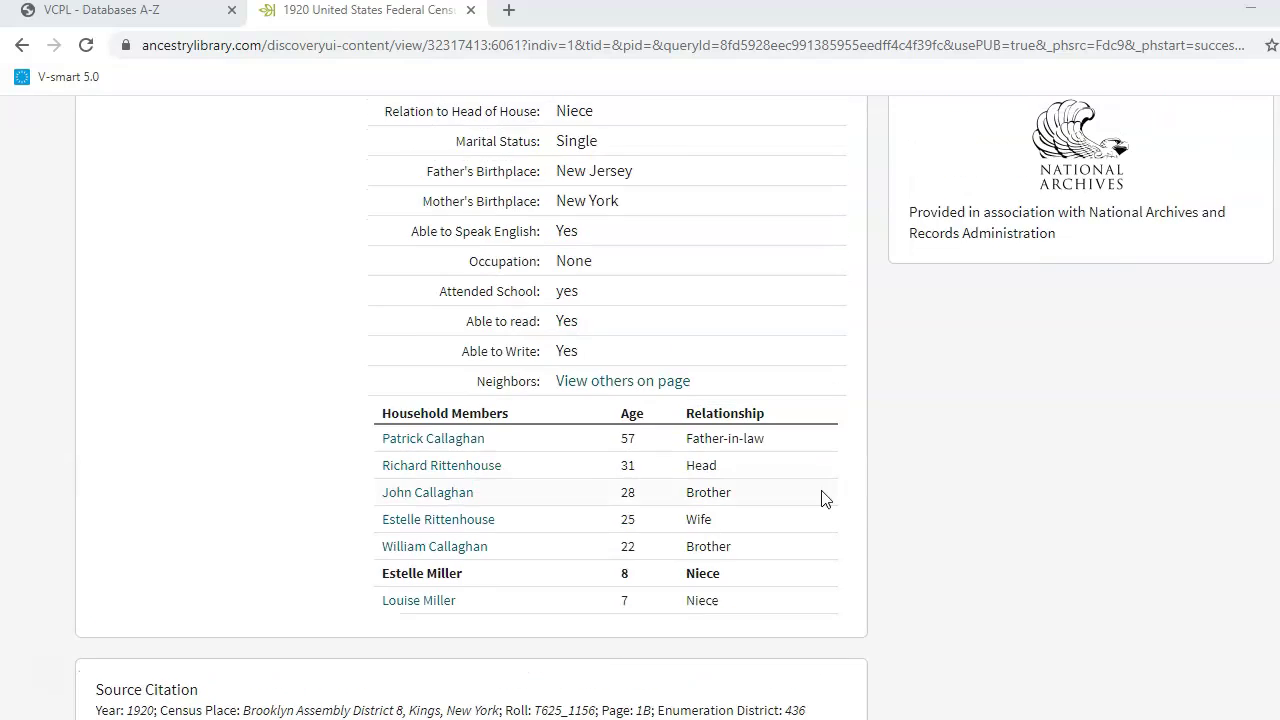
pyautogui.scroll(3, 873, 499)
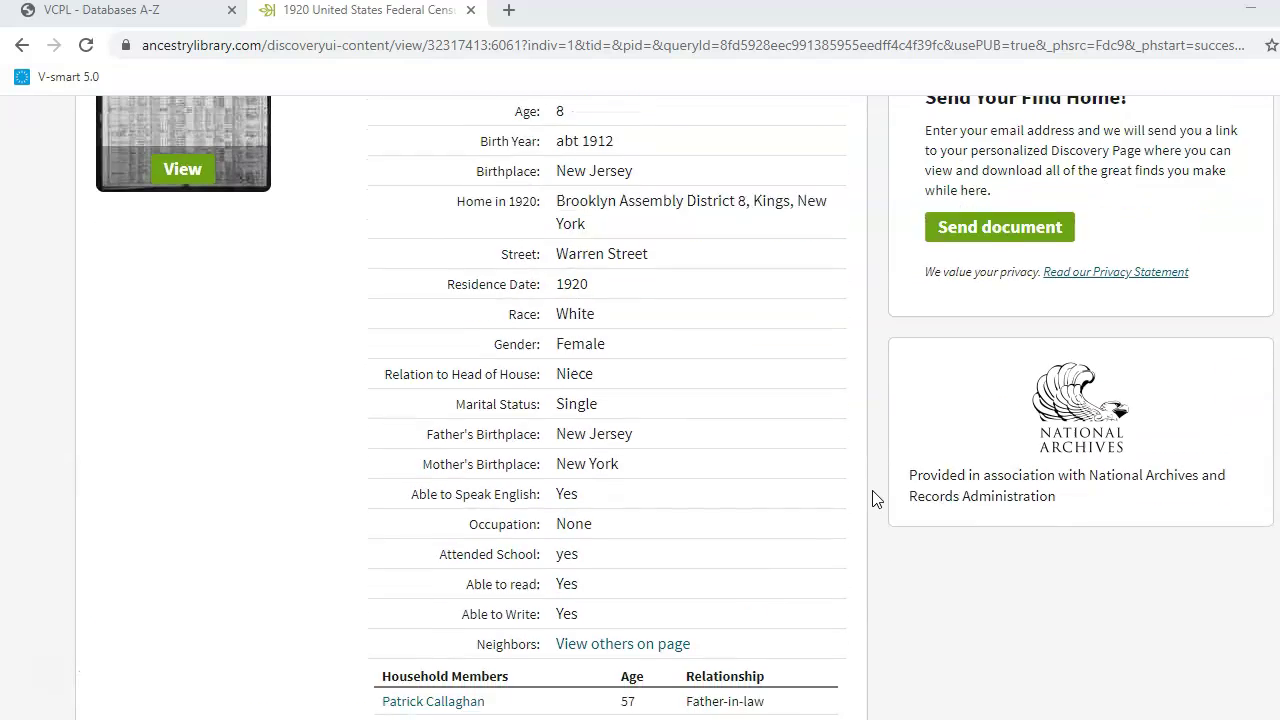
pyautogui.scroll(-3, 873, 499)
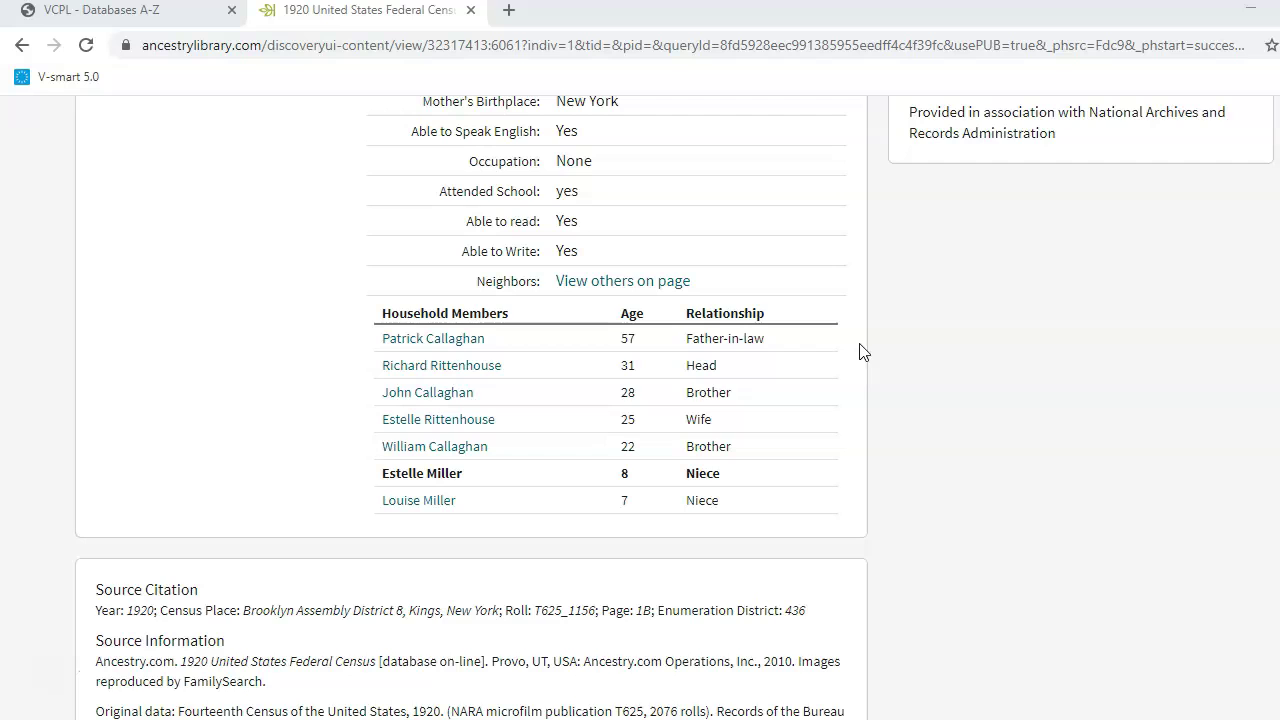
# Open the 1920 census record of the 31-year-old household head and examine its details, household members and suggested records
pyautogui.scroll(2, 860, 350)
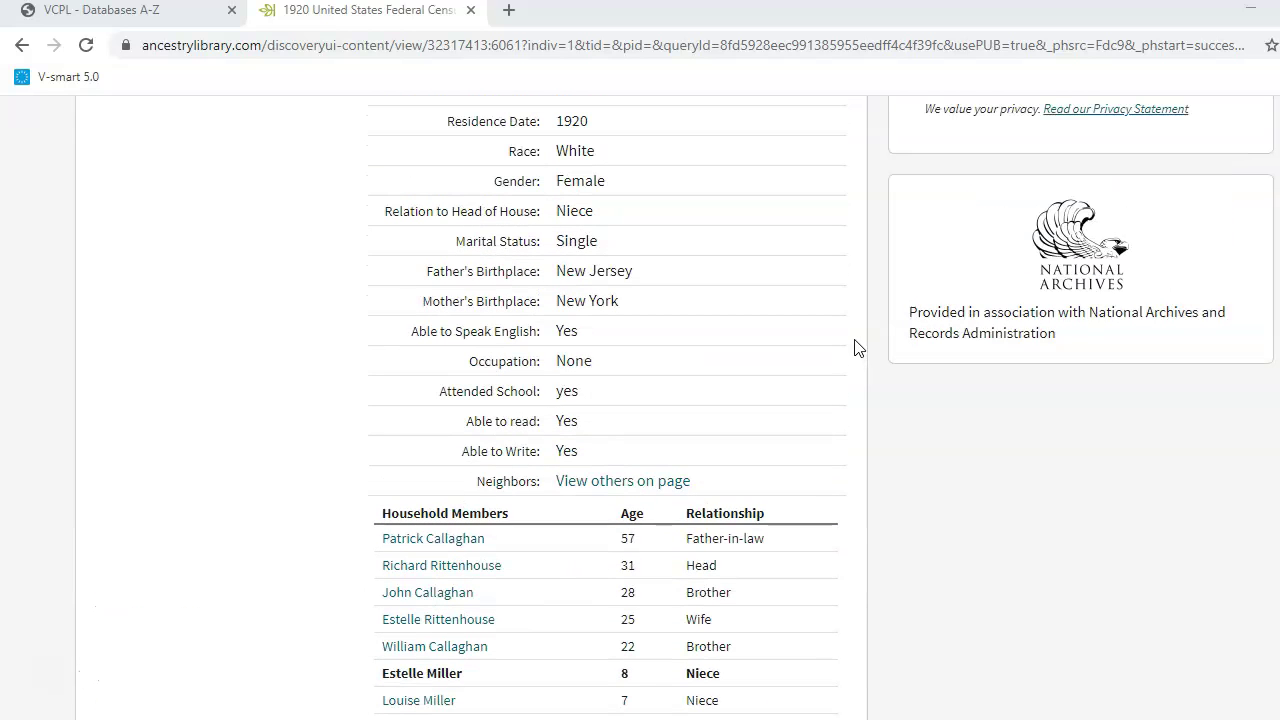
pyautogui.scroll(-2, 855, 347)
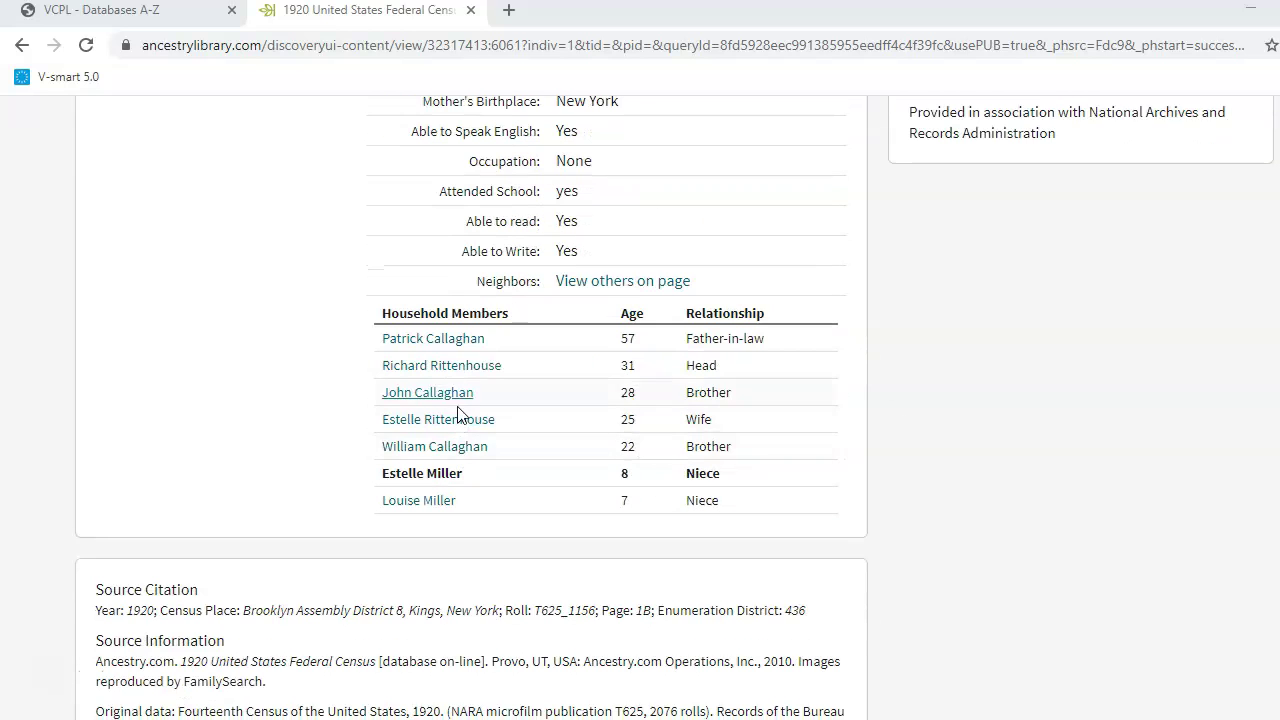
pyautogui.click(469, 372)
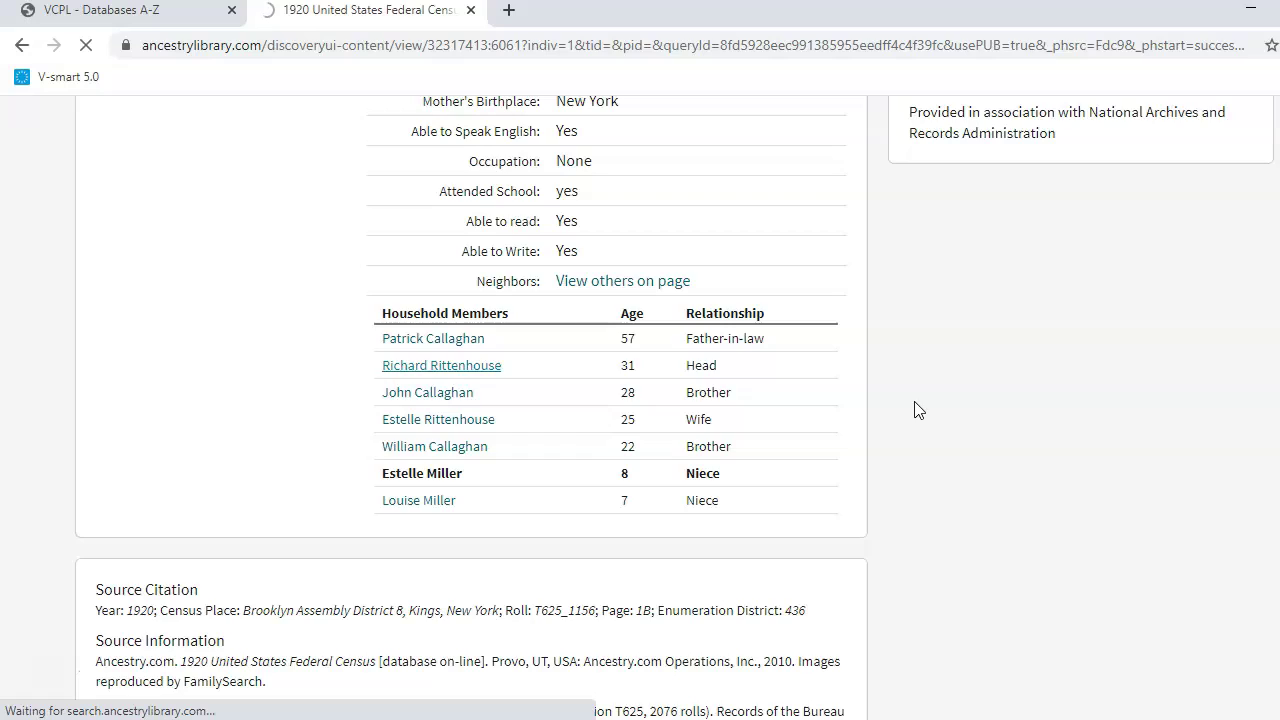
pyautogui.scroll(-7, 886, 428)
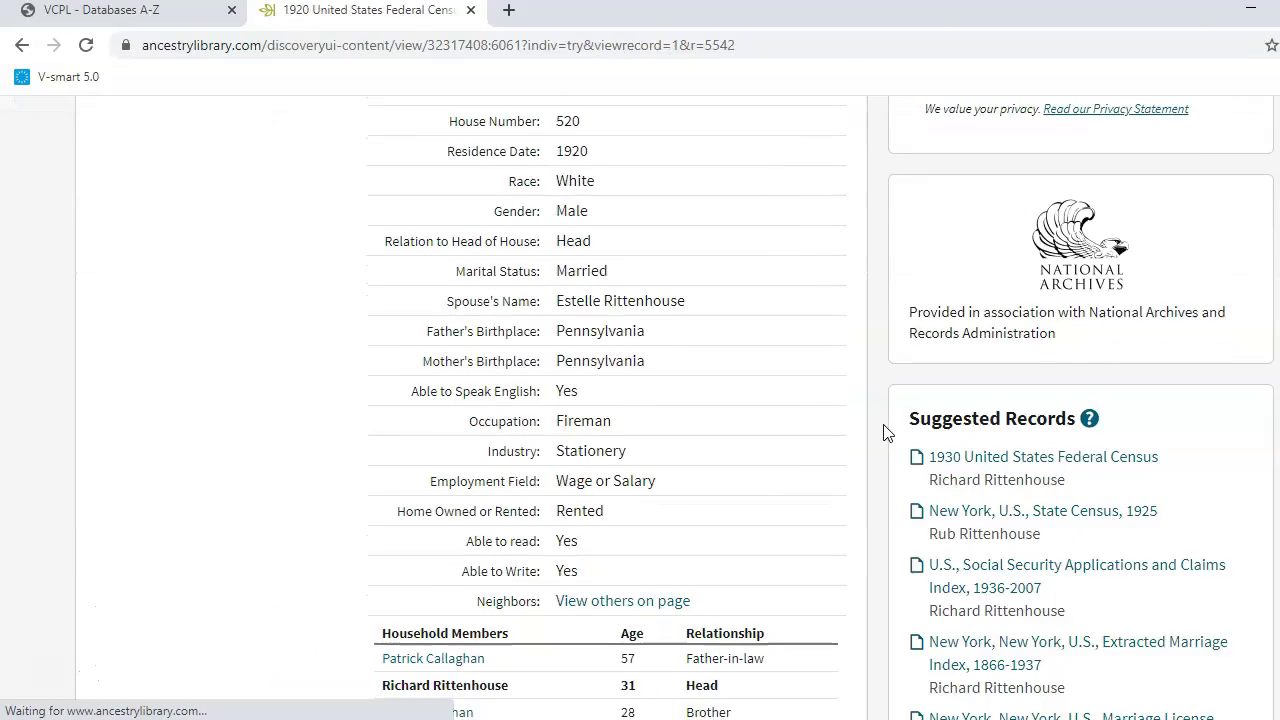
pyautogui.scroll(-1, 882, 430)
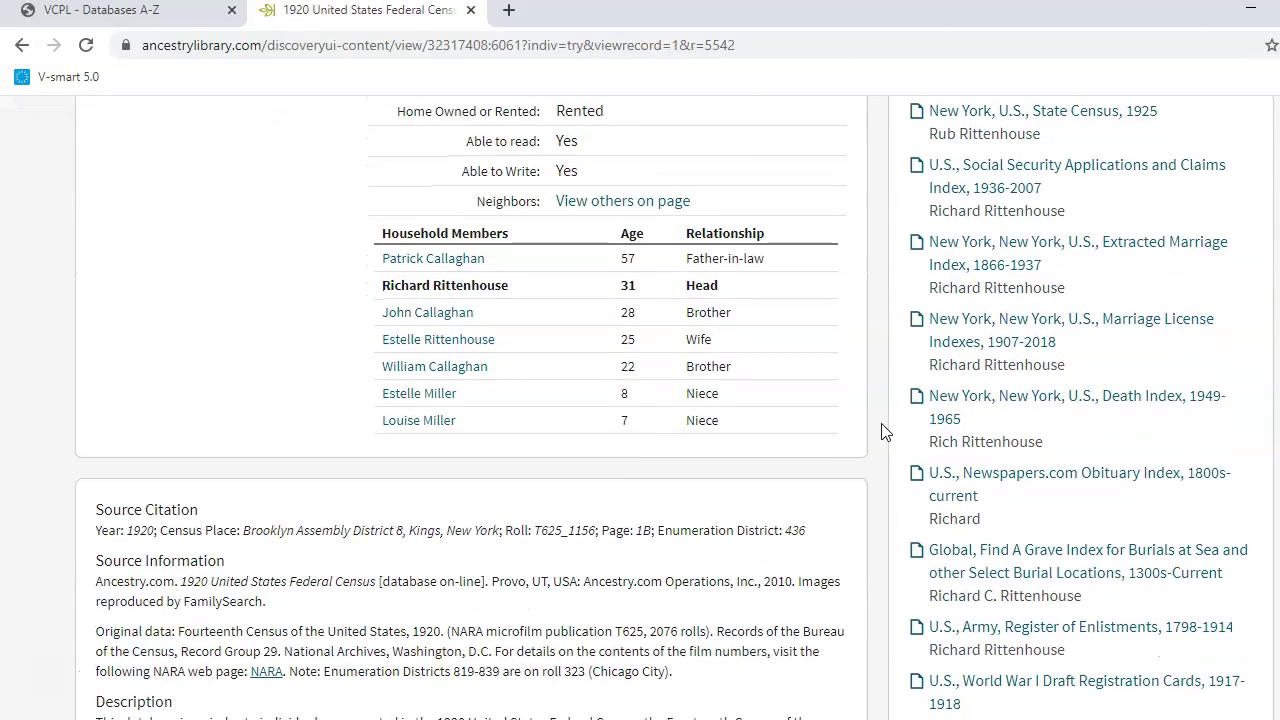
pyautogui.scroll(2, 881, 428)
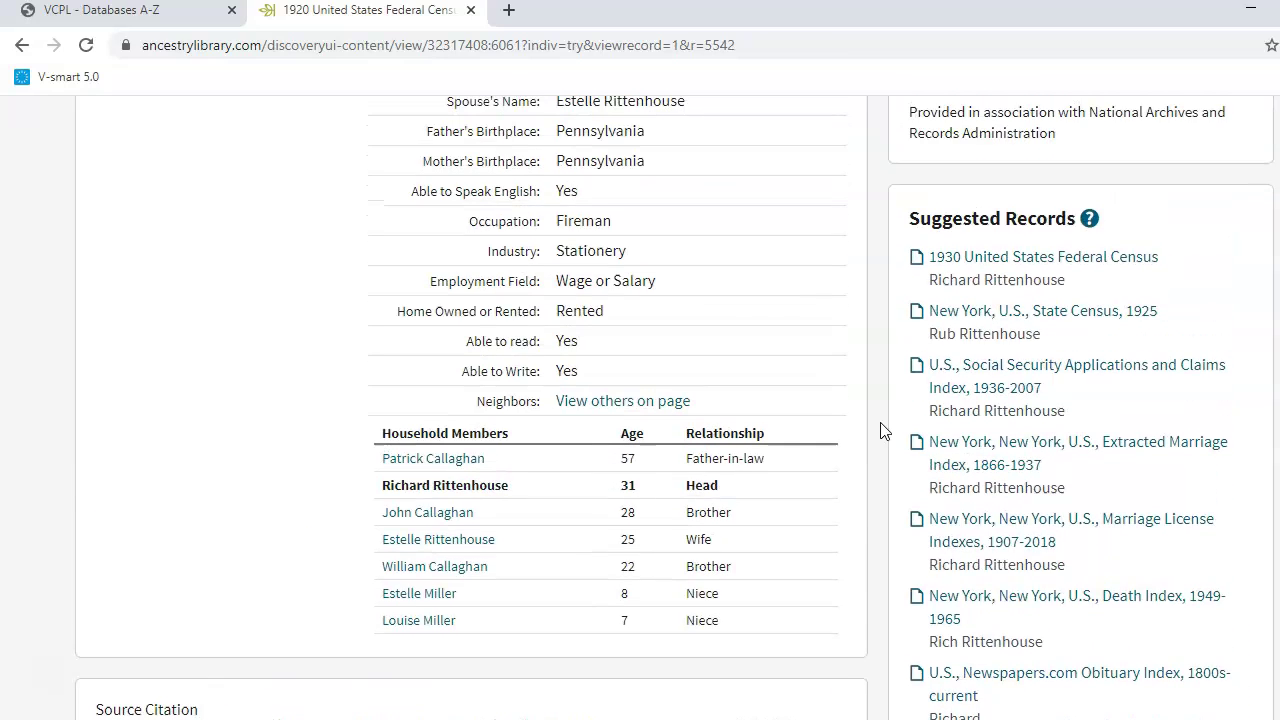
pyautogui.scroll(-2, 882, 430)
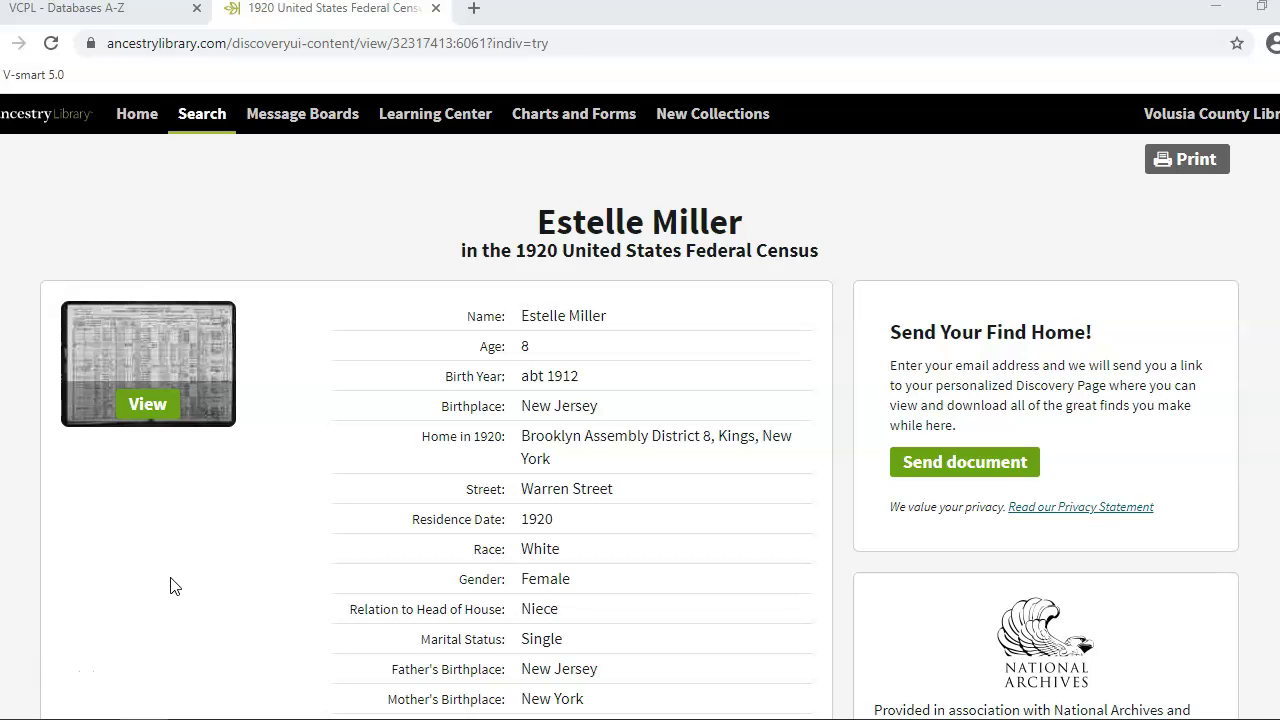
# View the niece's record's e-mail form for sending the document home and its print preview, closing both without sending or printing
pyautogui.scroll(-1, 170, 586)
pyautogui.scroll(1, 170, 586)
pyautogui.click(38, 673)
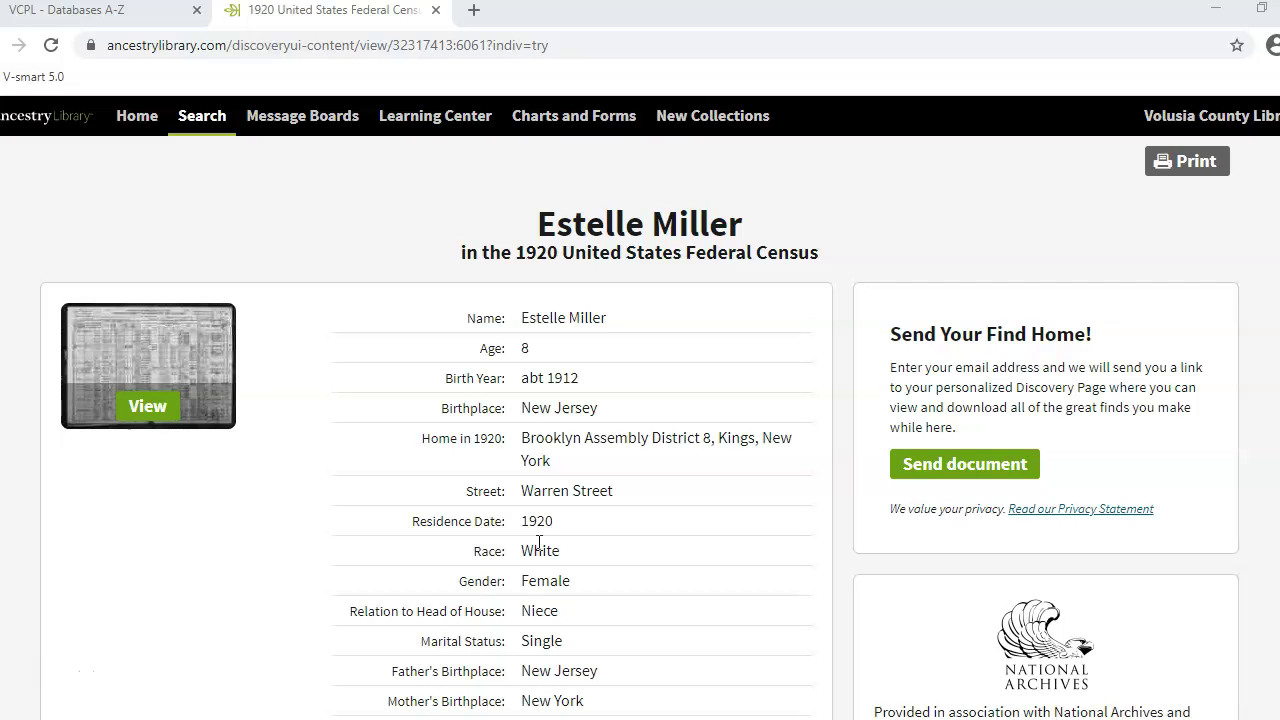
pyautogui.click(963, 464)
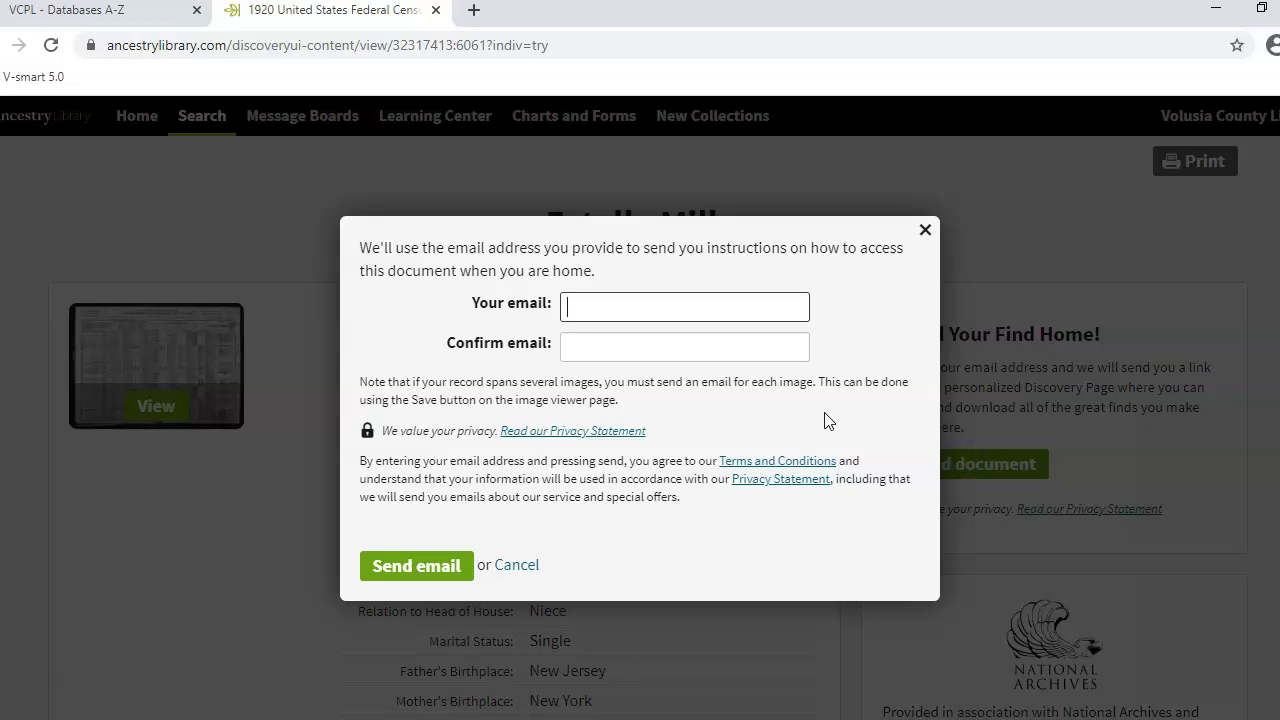
pyautogui.click(707, 312)
pyautogui.click(684, 352)
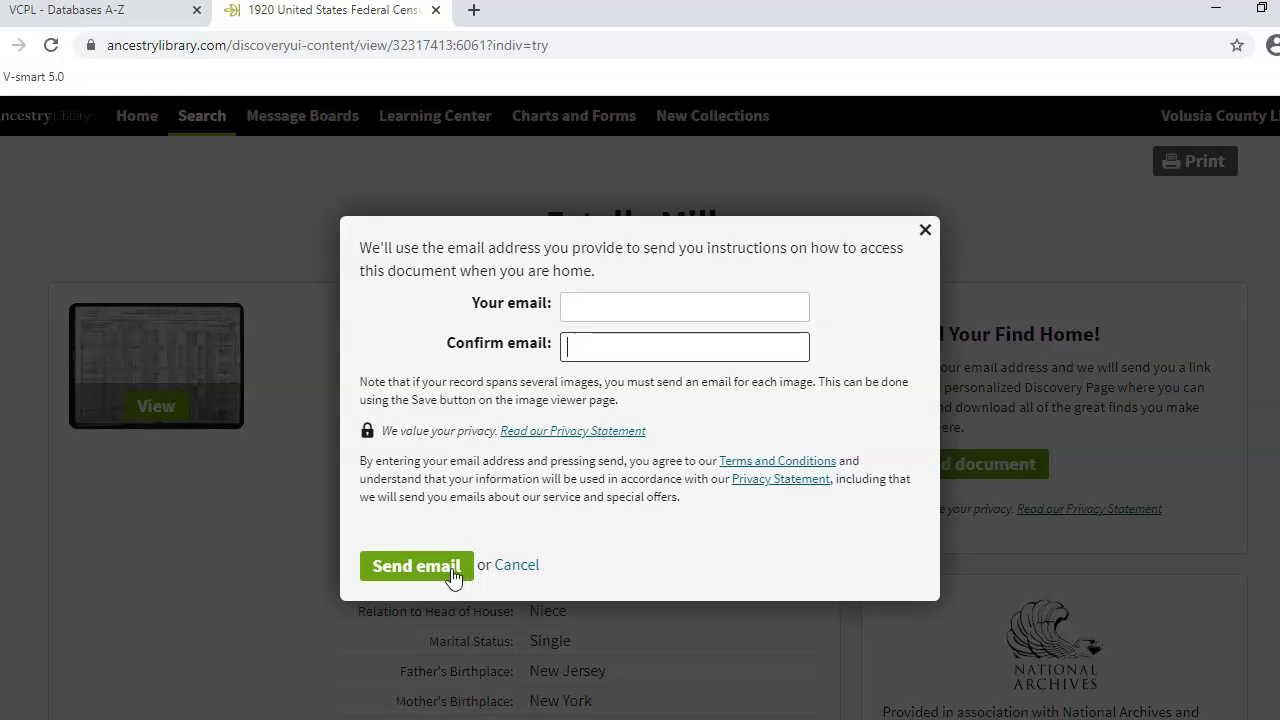
pyautogui.click(926, 231)
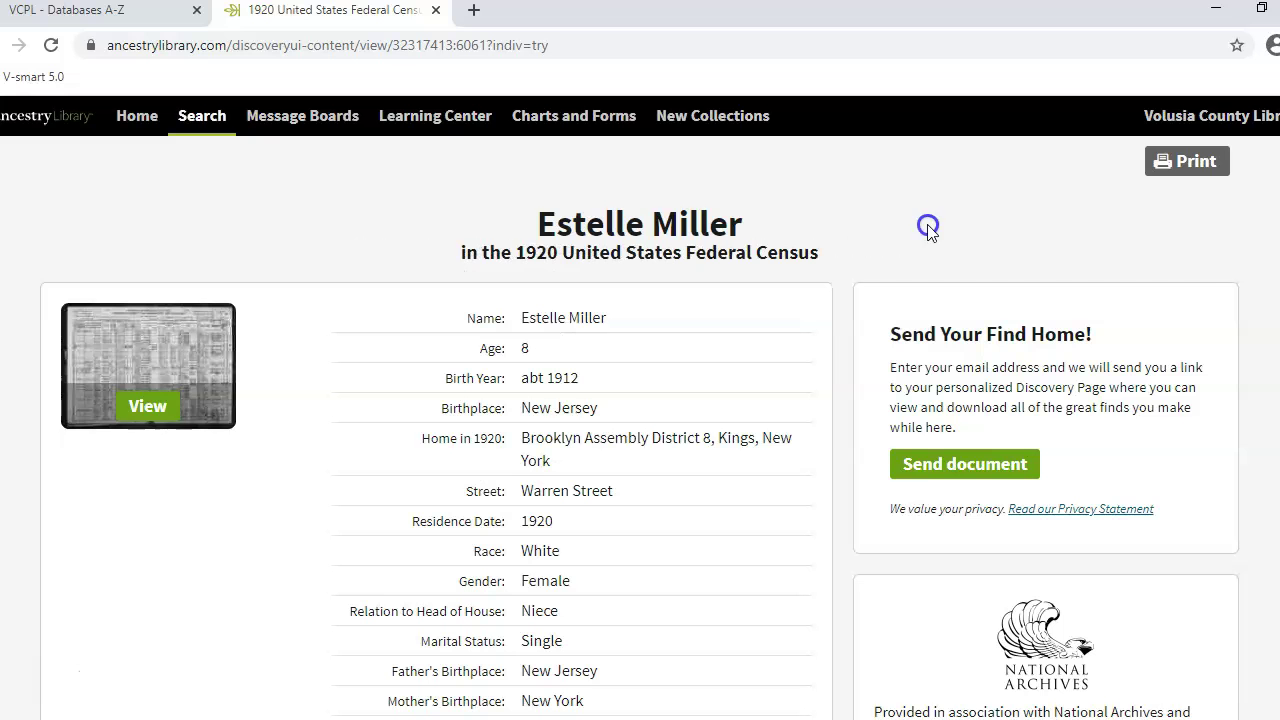
pyautogui.click(1213, 166)
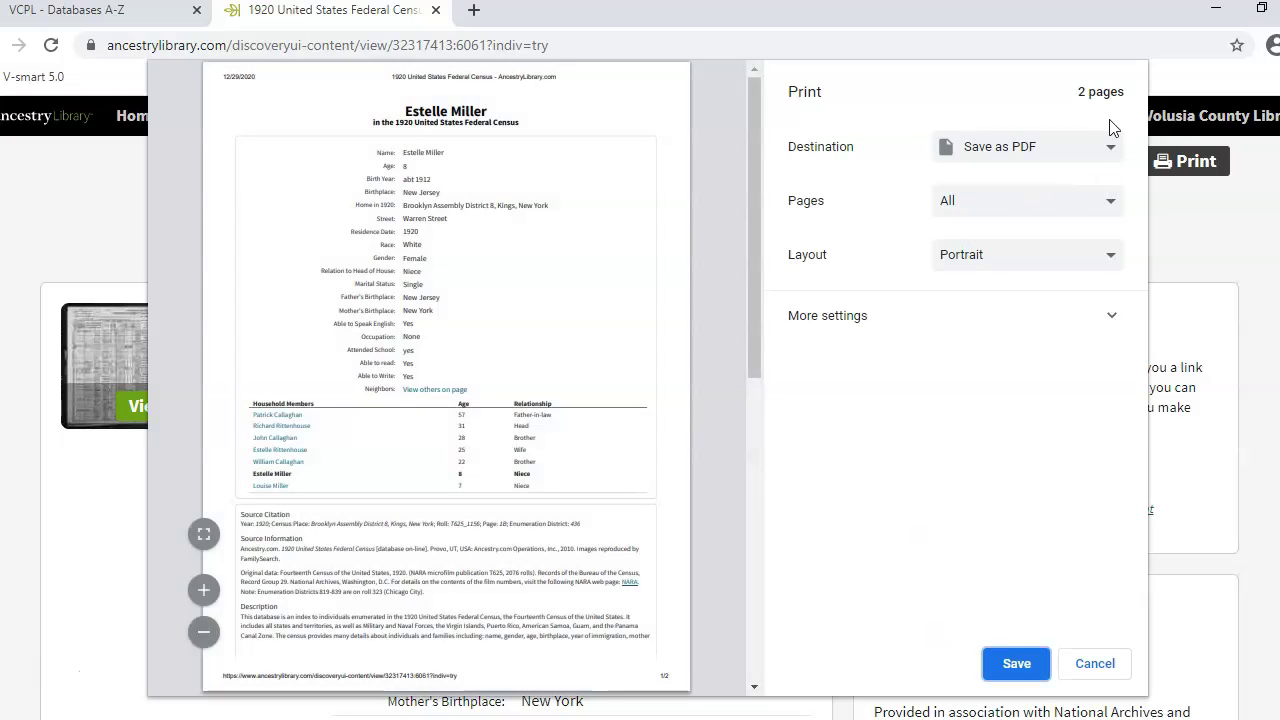
pyautogui.click(1094, 665)
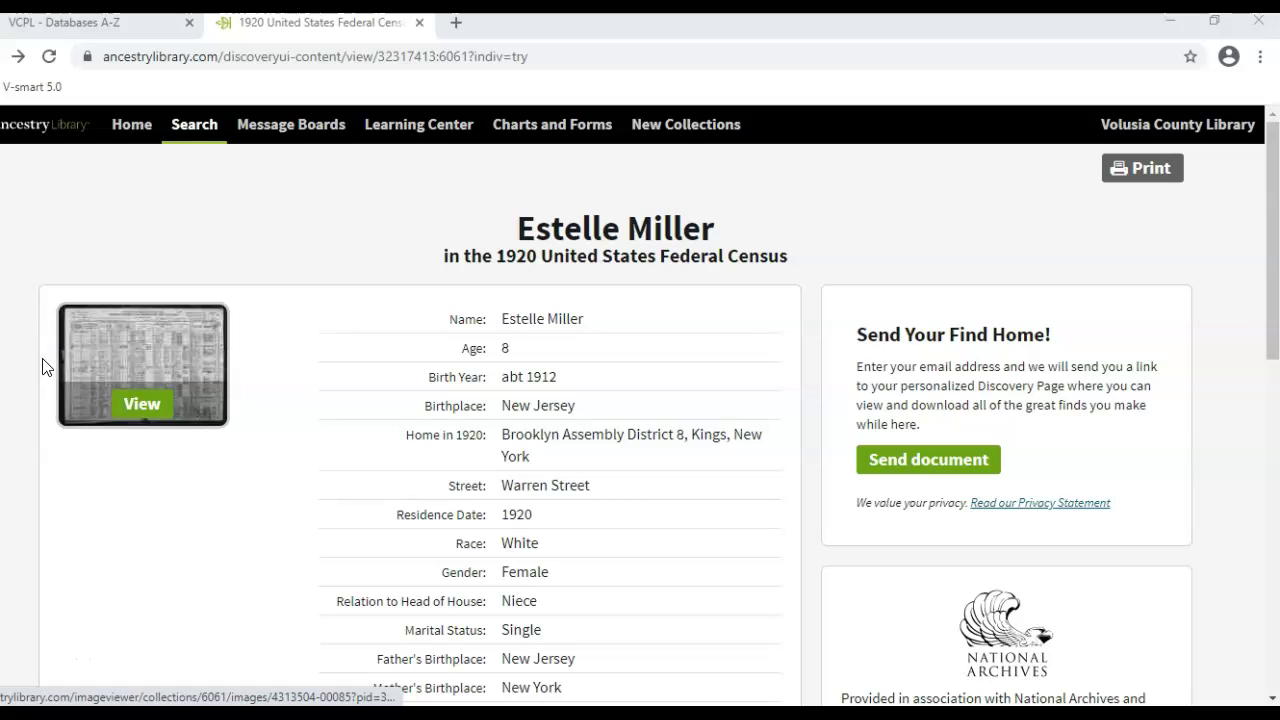
# Open the original 1920 census page image and enlarge the highlighted household rows, including the handwritten names and house numbers
pyautogui.click(150, 408)
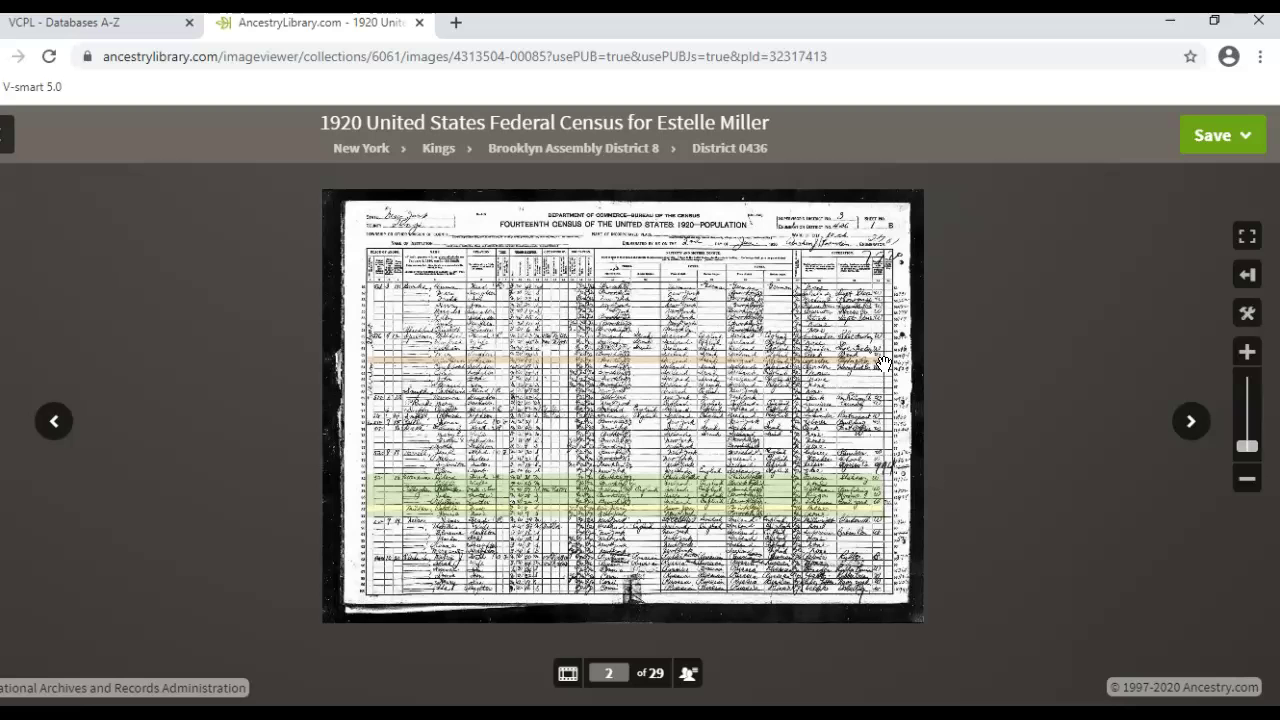
pyautogui.click(1247, 352)
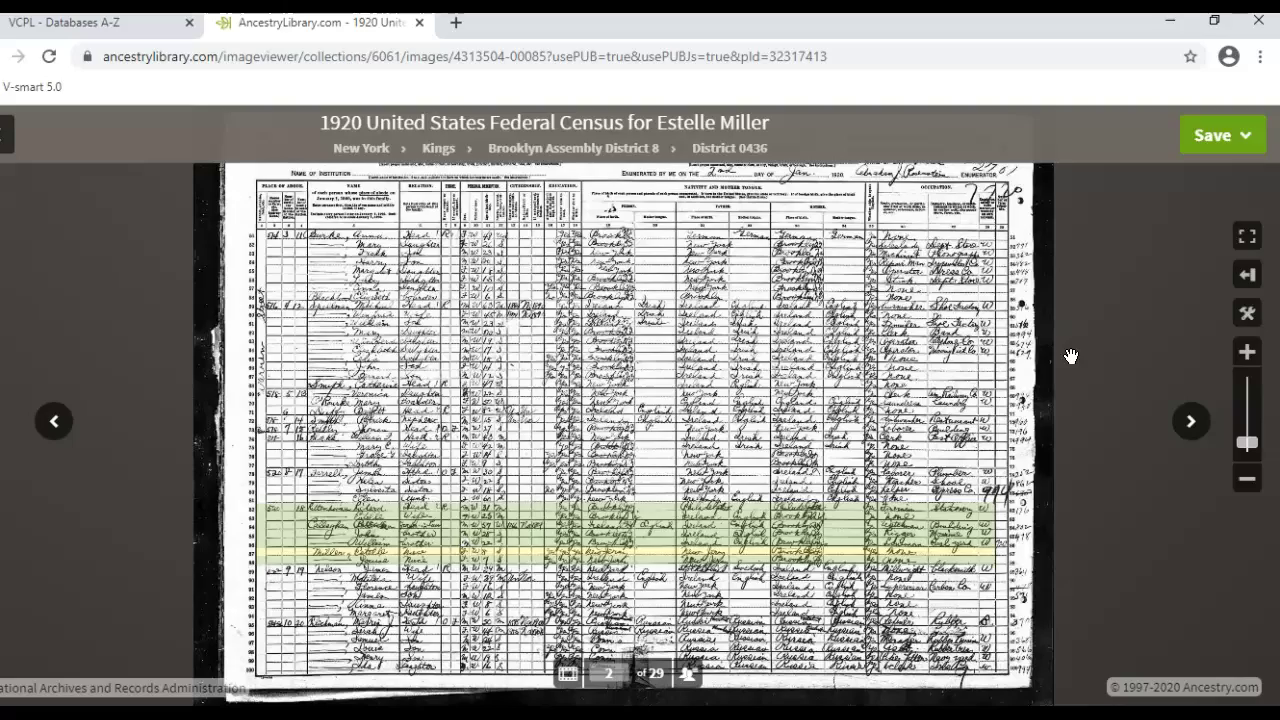
pyautogui.click(1247, 352)
pyautogui.moveTo(812, 458); pyautogui.dragTo(795, 330)
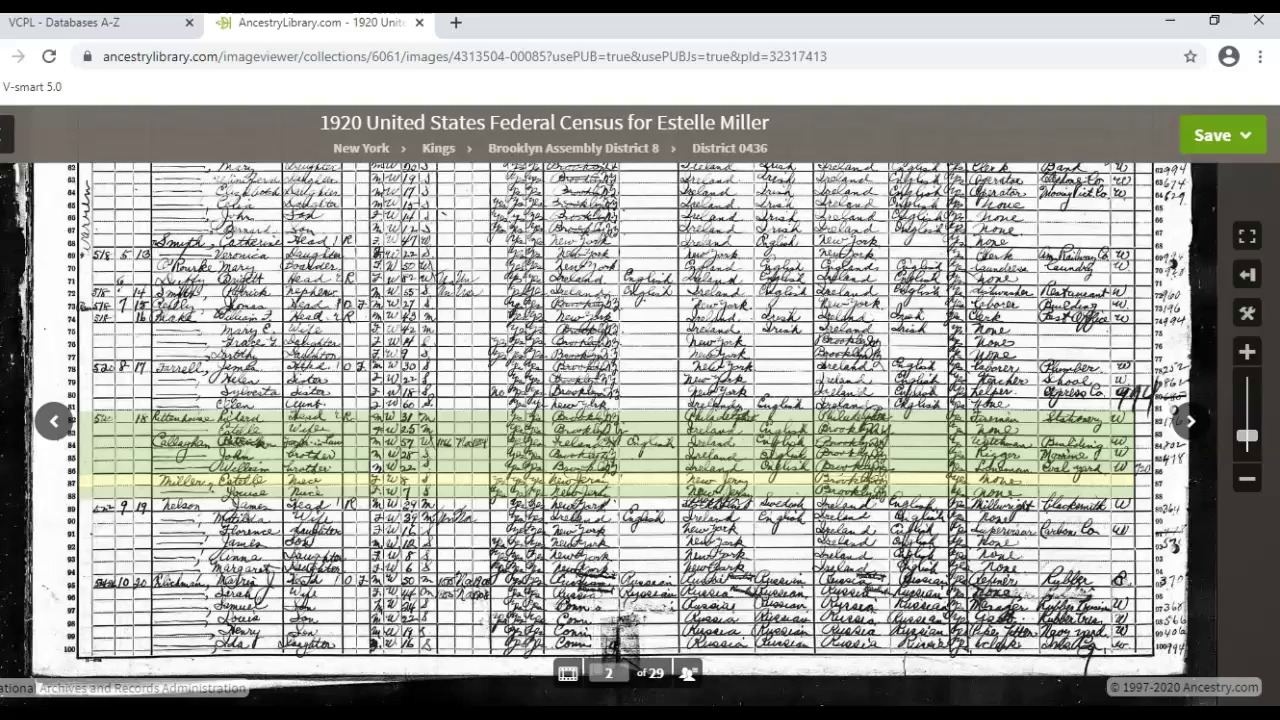
pyautogui.click(1247, 352)
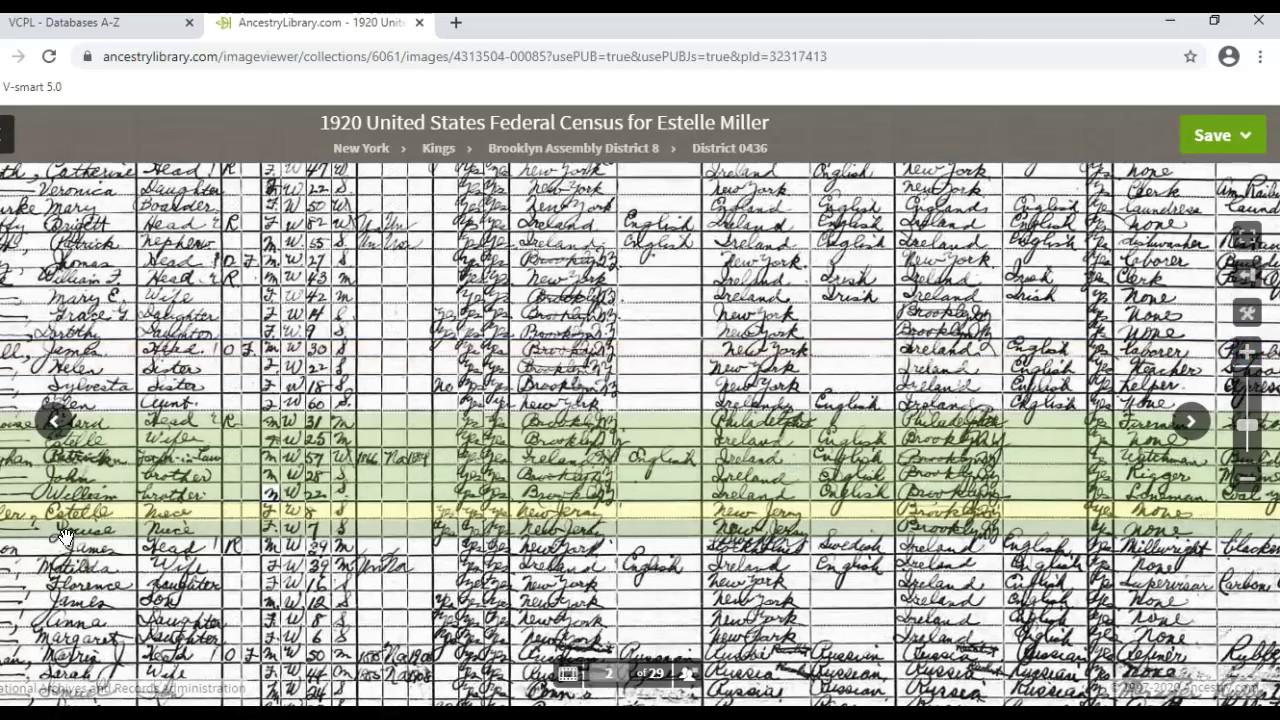
pyautogui.click(1247, 352)
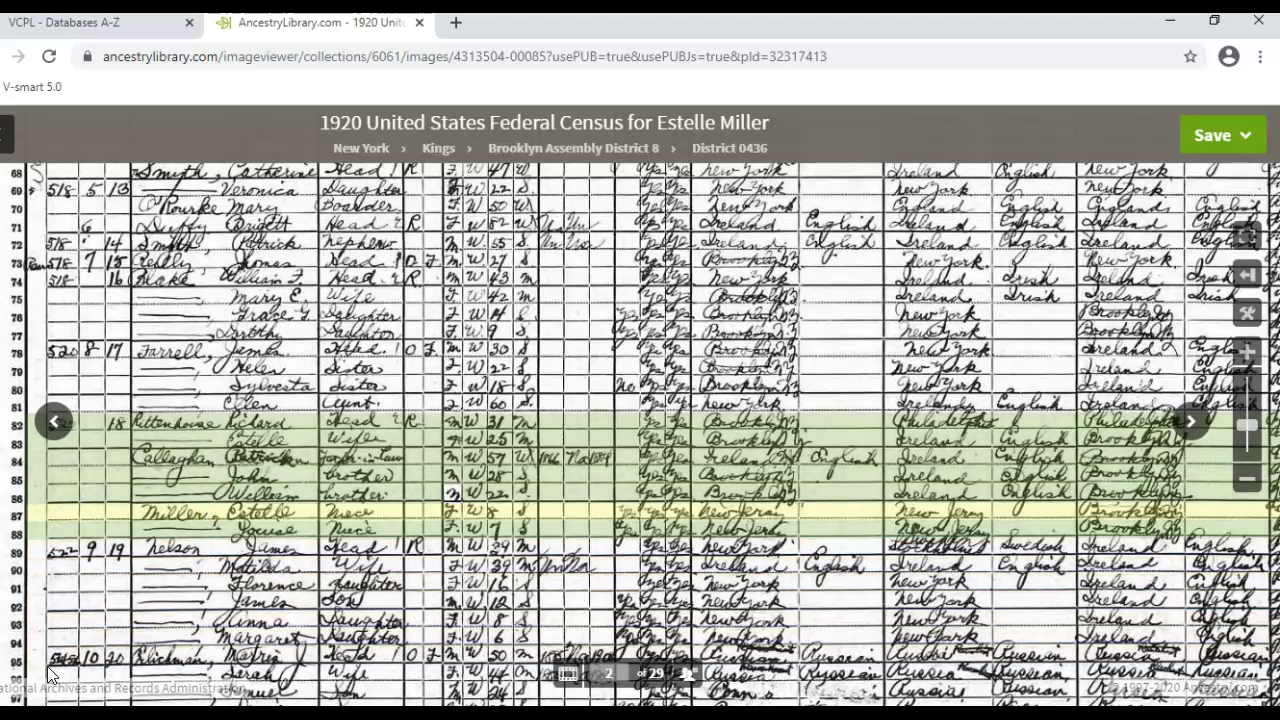
pyautogui.moveTo(47, 676)
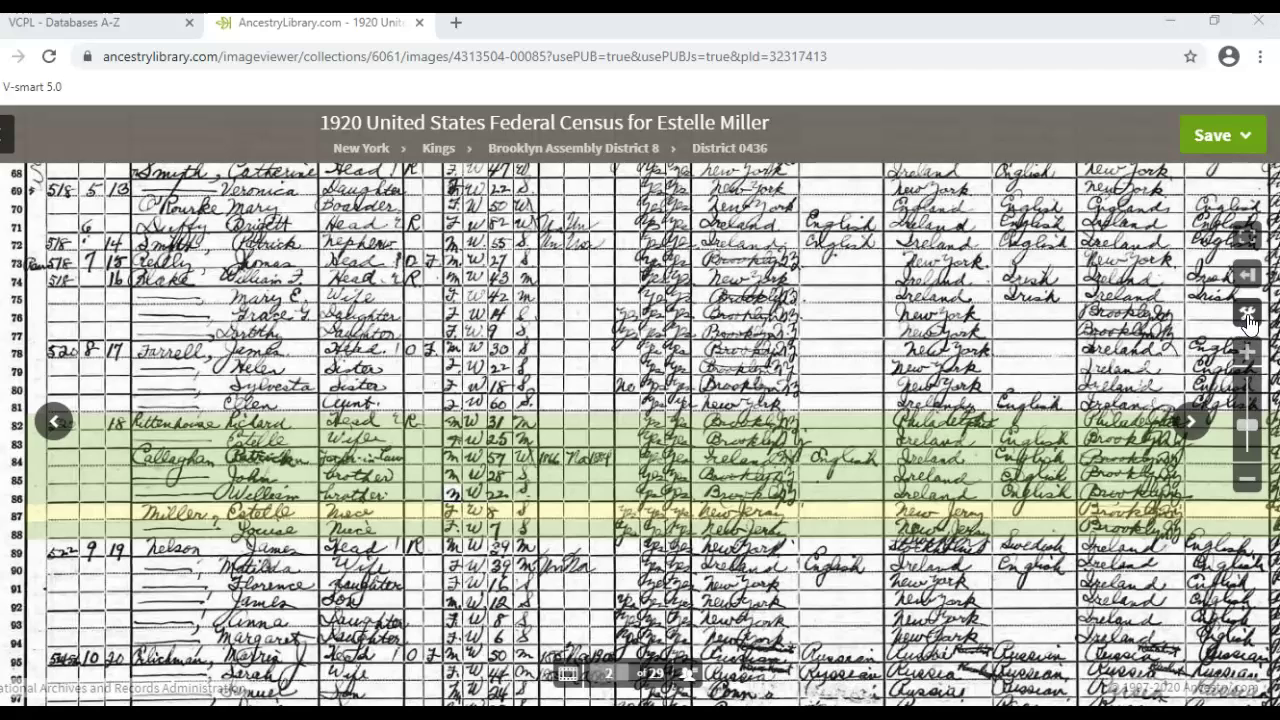
# Review the census image's save options and its print, download, share, rotate and flip tools without applying any
pyautogui.click(1233, 140)
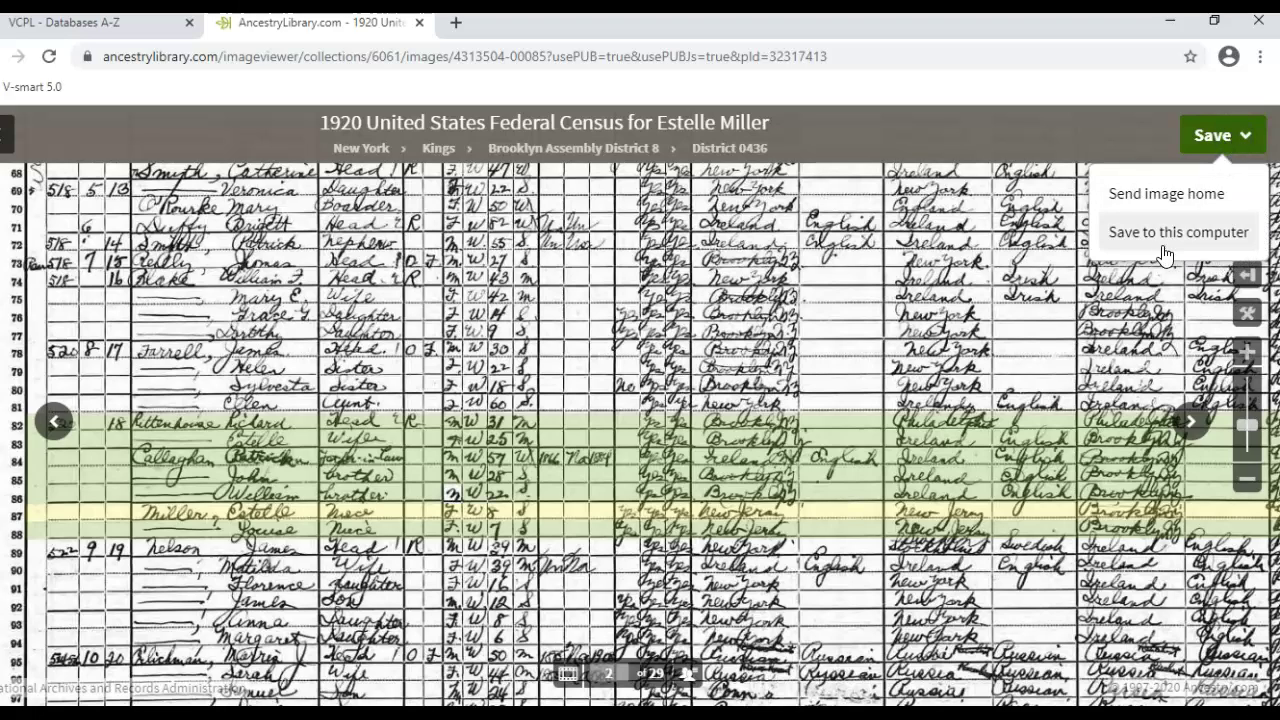
pyautogui.click(1073, 134)
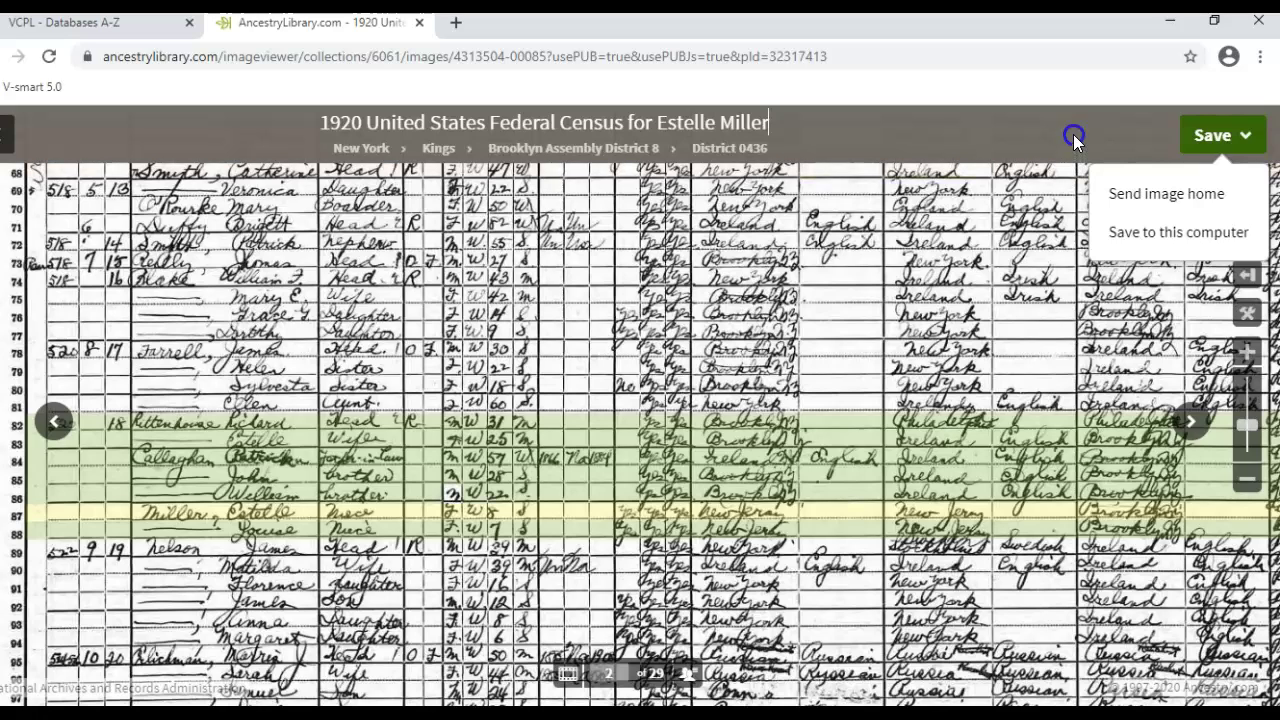
pyautogui.click(1250, 317)
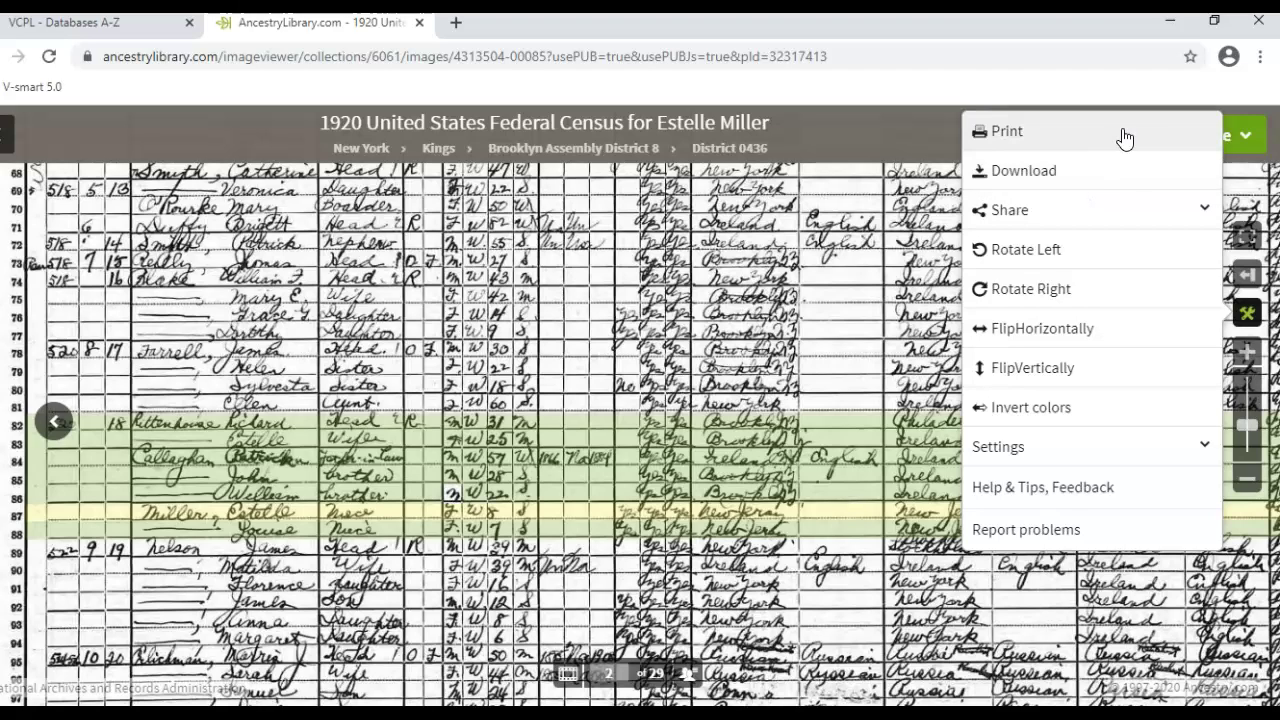
pyautogui.click(869, 125)
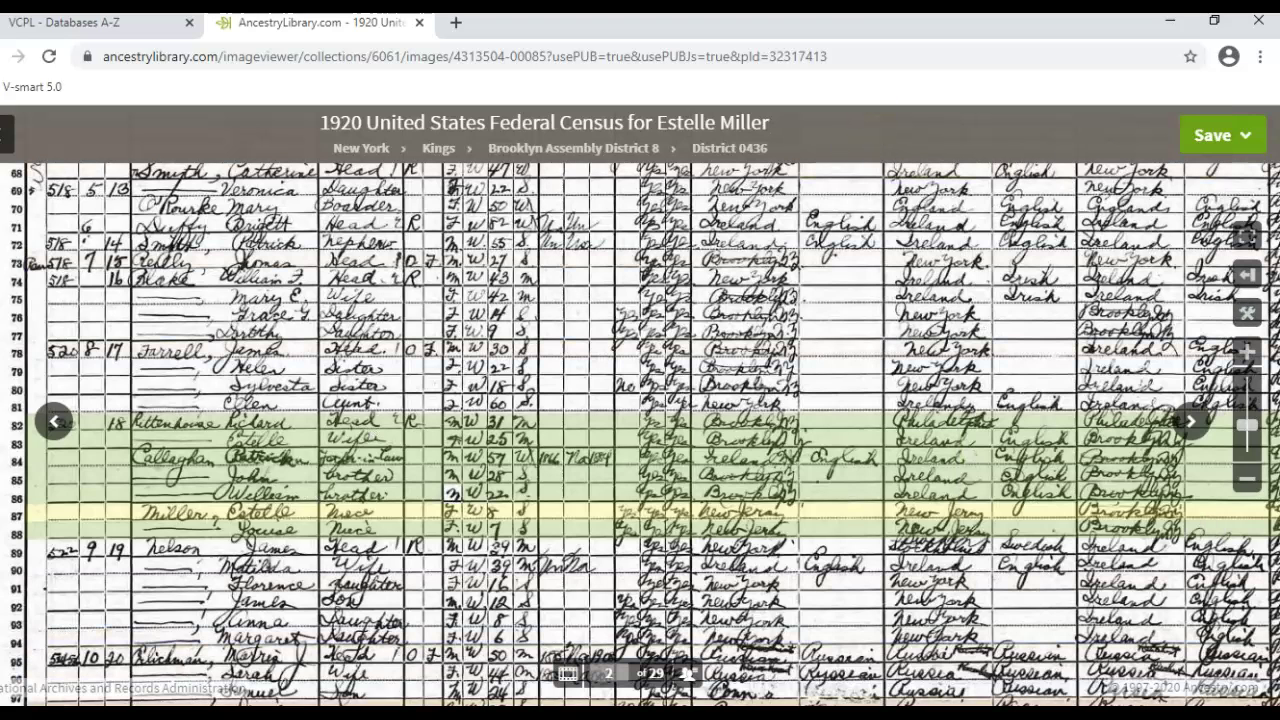
pyautogui.click(48, 671)
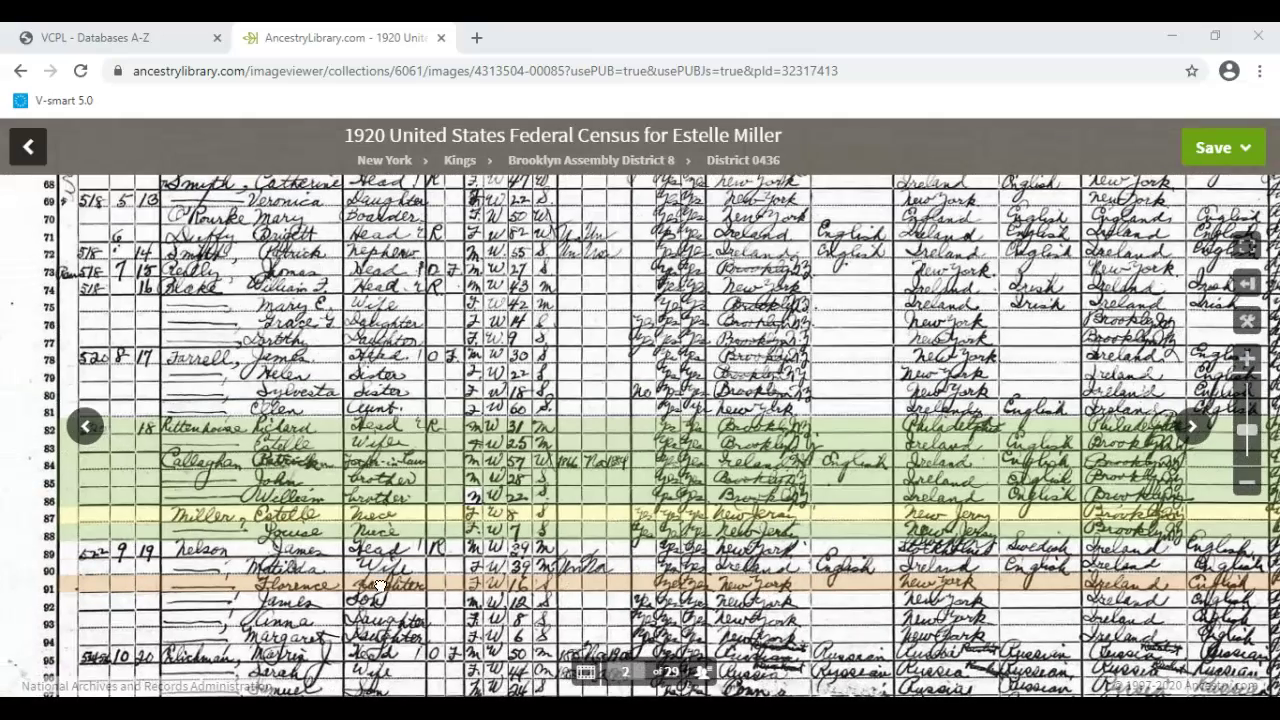
# Inspect the highlighted household's handwriting at closer magnification, then at a wider view across the birthplace and occupation columns
pyautogui.click(1247, 360)
pyautogui.click(1247, 360)
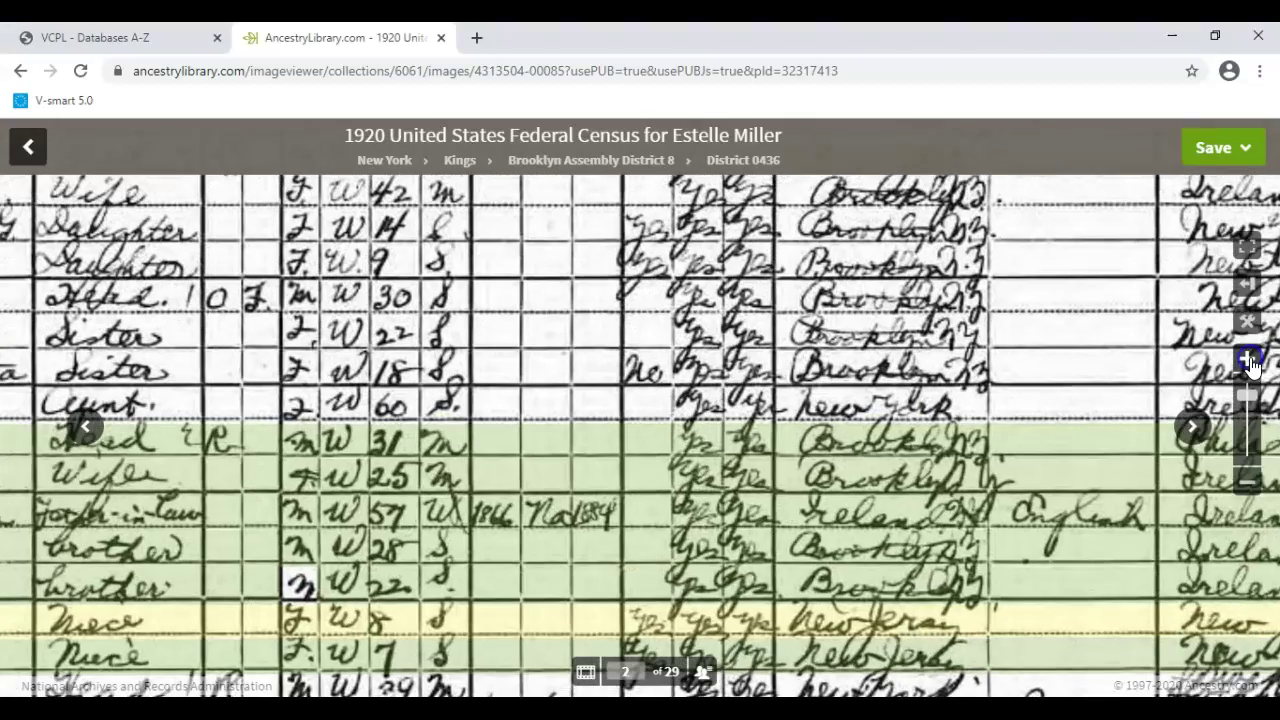
pyautogui.click(1247, 482)
pyautogui.click(1247, 482)
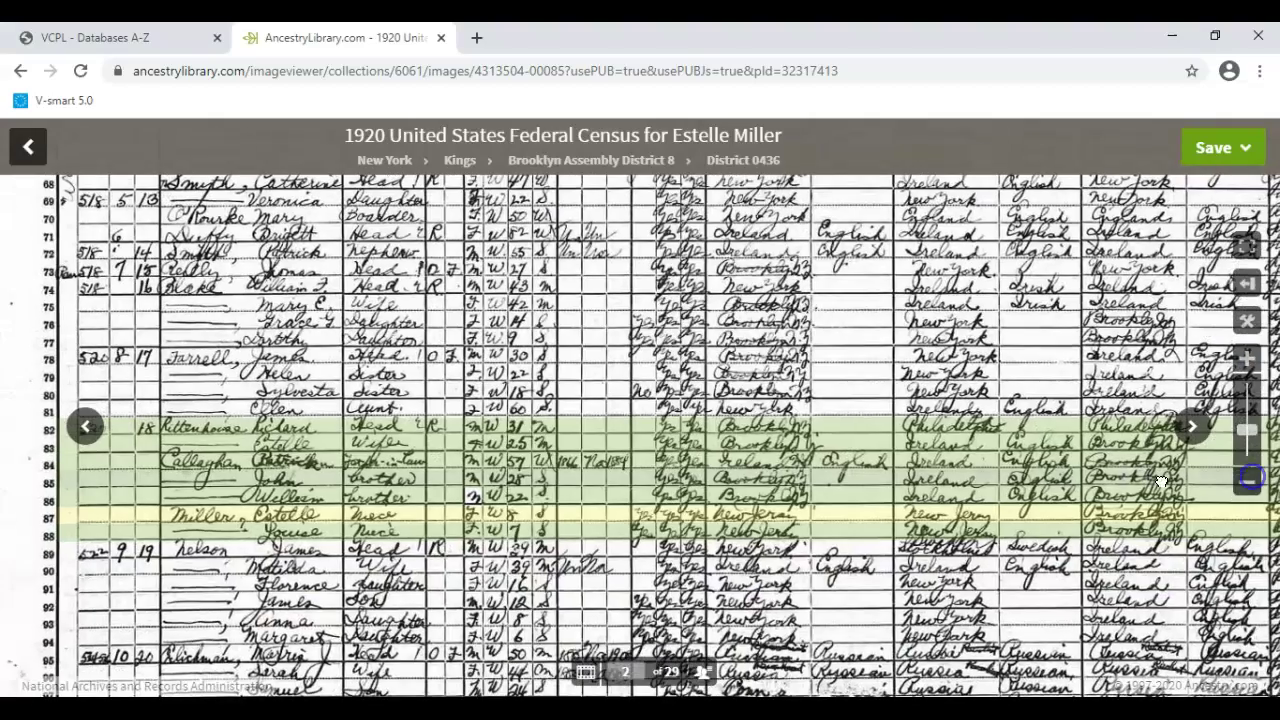
pyautogui.moveTo(1063, 483); pyautogui.dragTo(623, 557)
pyautogui.moveTo(836, 561); pyautogui.dragTo(914, 580)
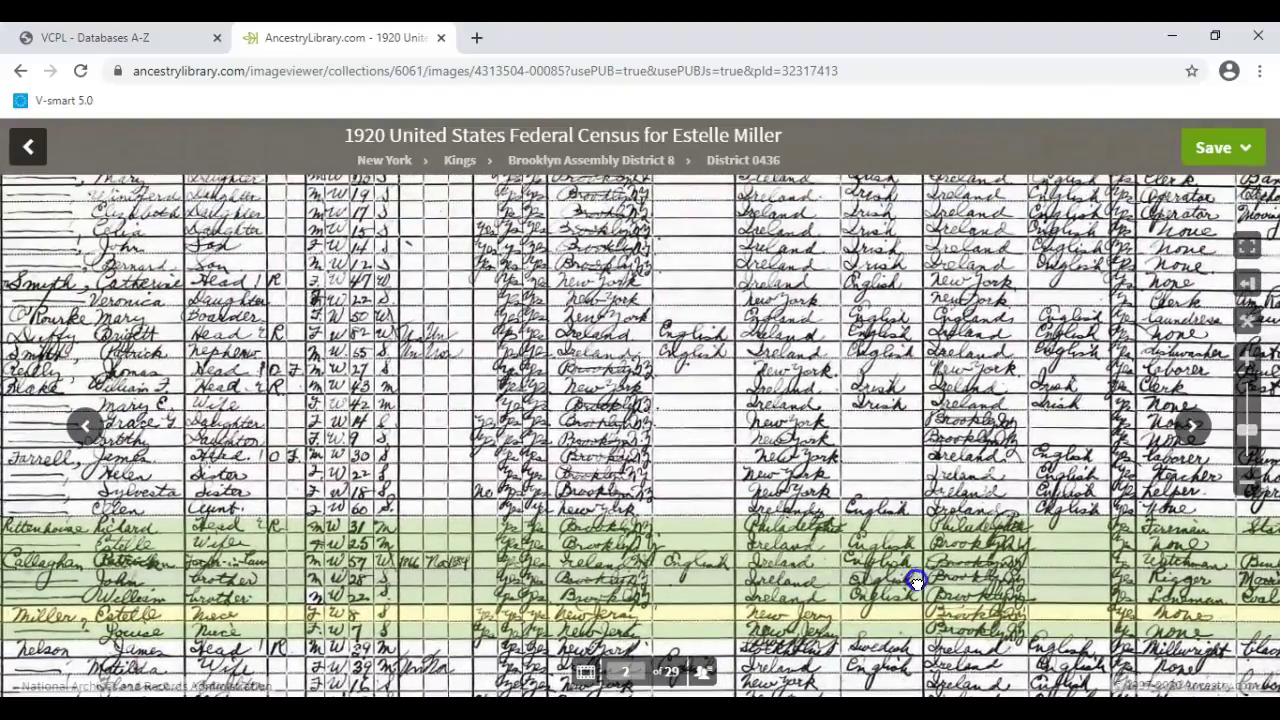
# Leave the census image, return to the 1920s search results, and broaden them to All Categories
pyautogui.click(29, 148)
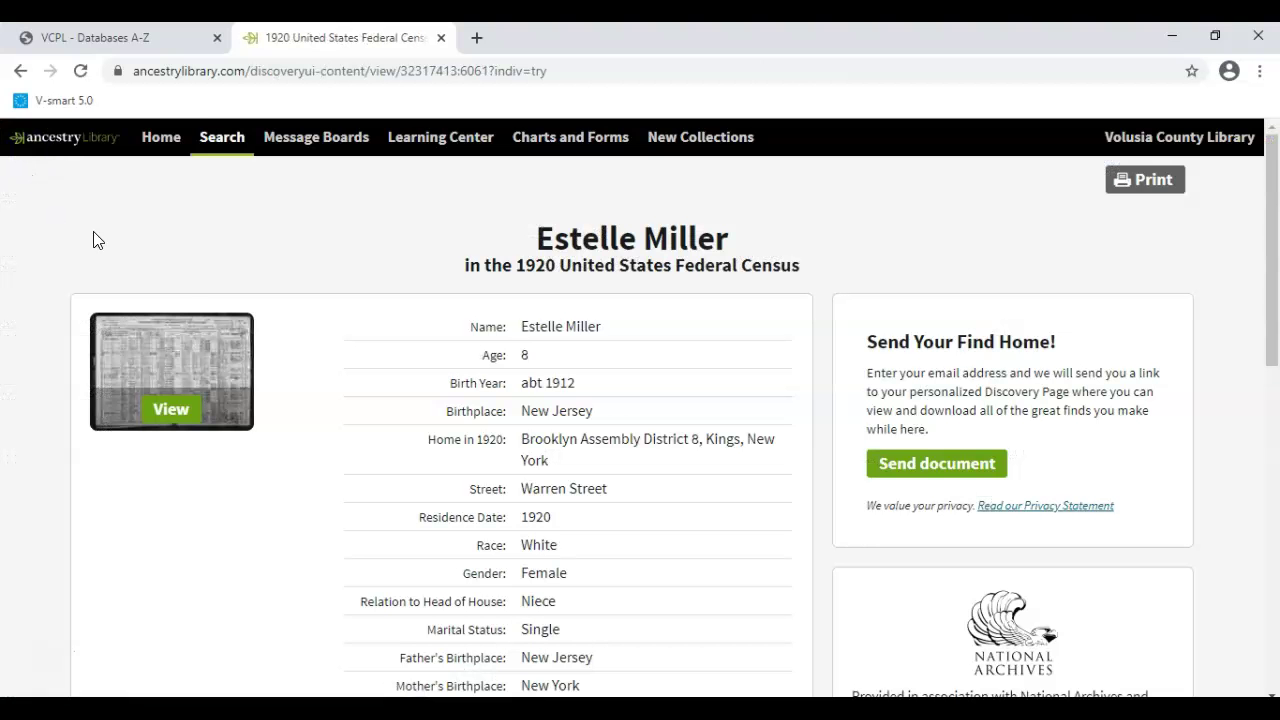
pyautogui.click(42, 668)
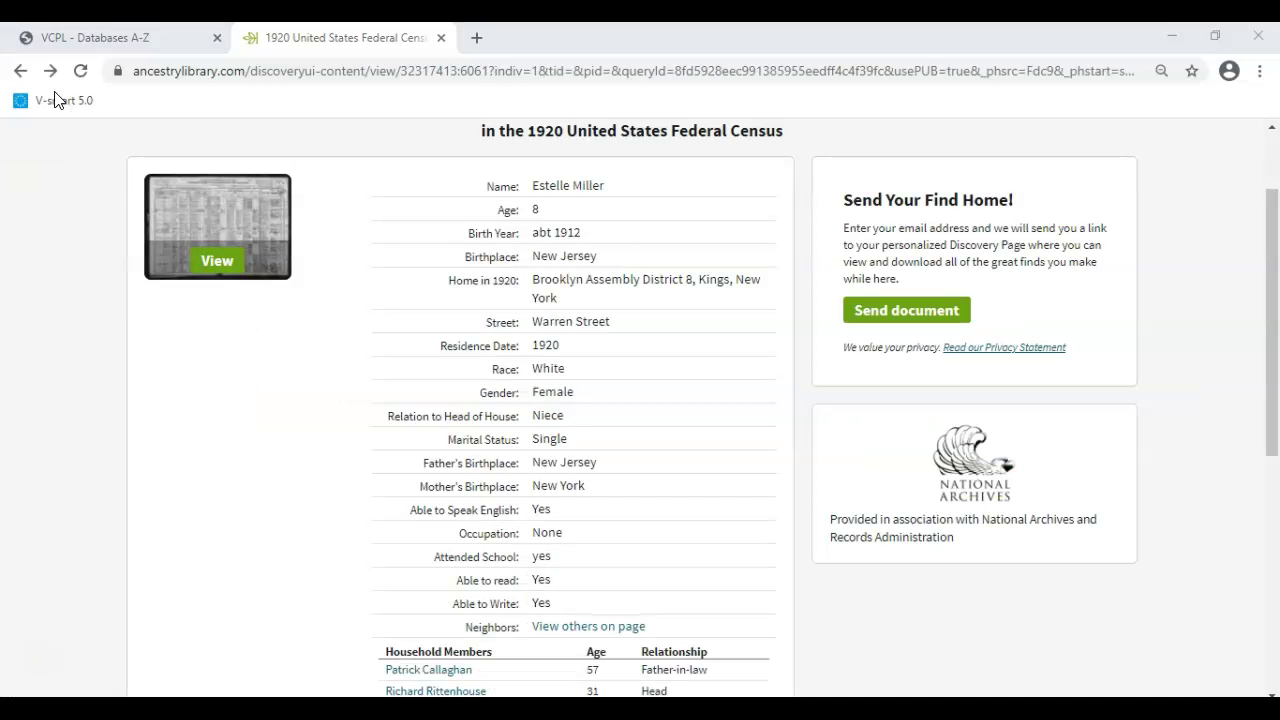
pyautogui.click(19, 76)
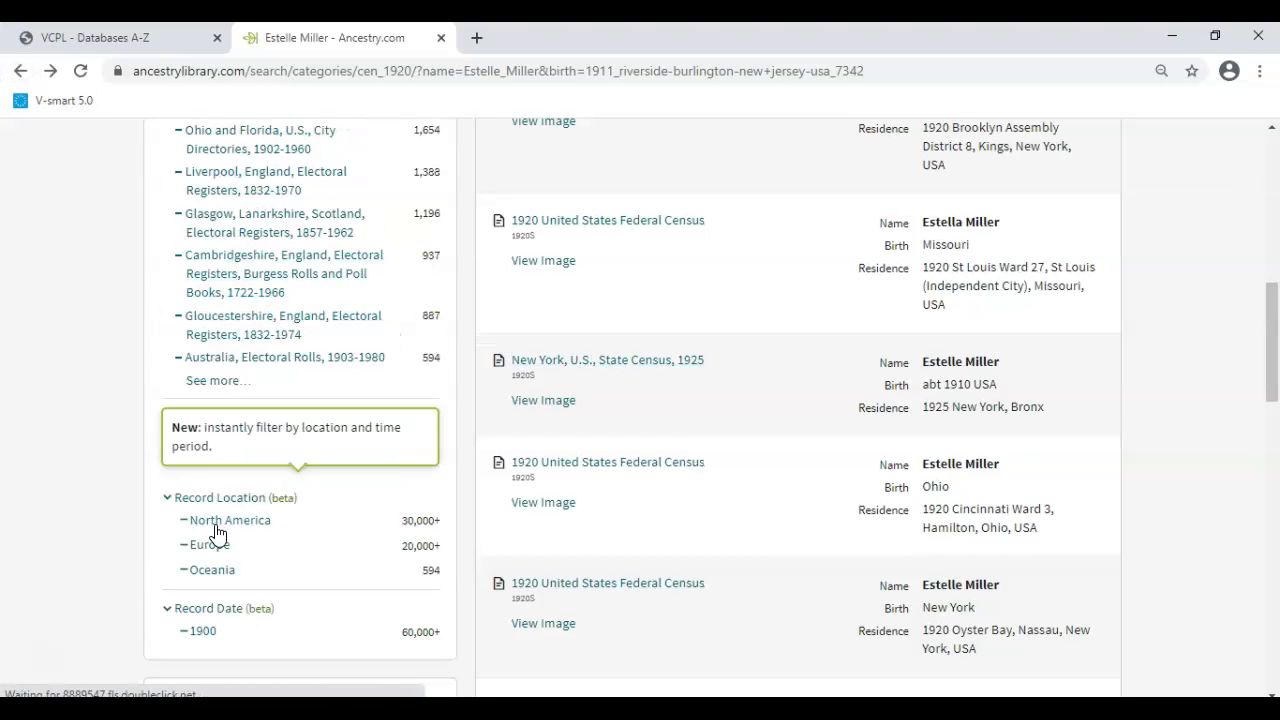
pyautogui.scroll(5, 245, 518)
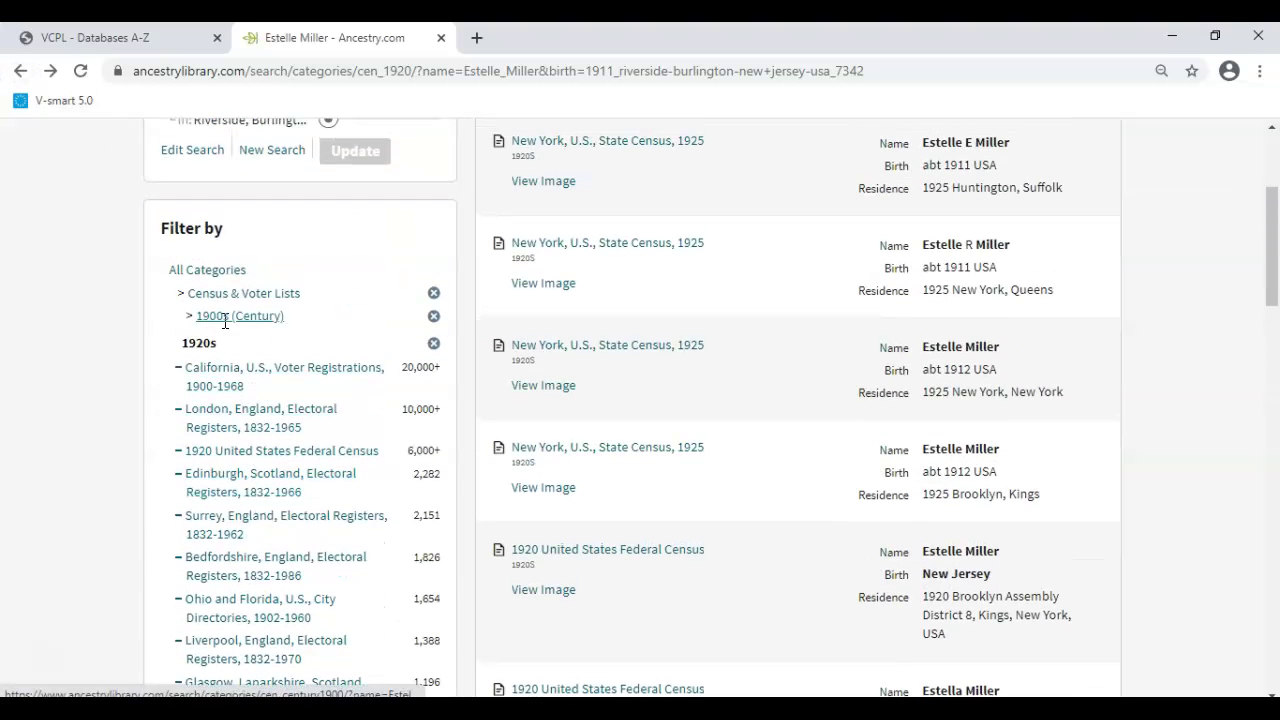
pyautogui.click(216, 274)
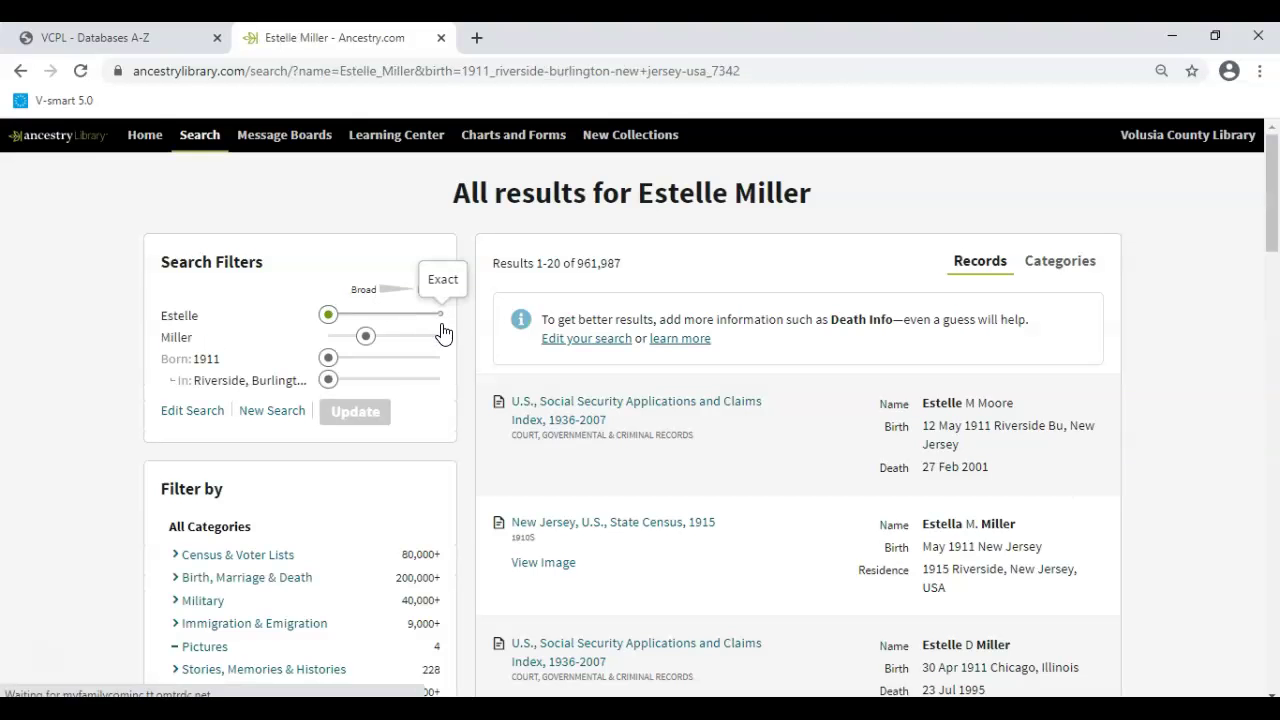
# Review the available record categories and the Record Location and Record Date filters for all results
pyautogui.scroll(-4, 429, 346)
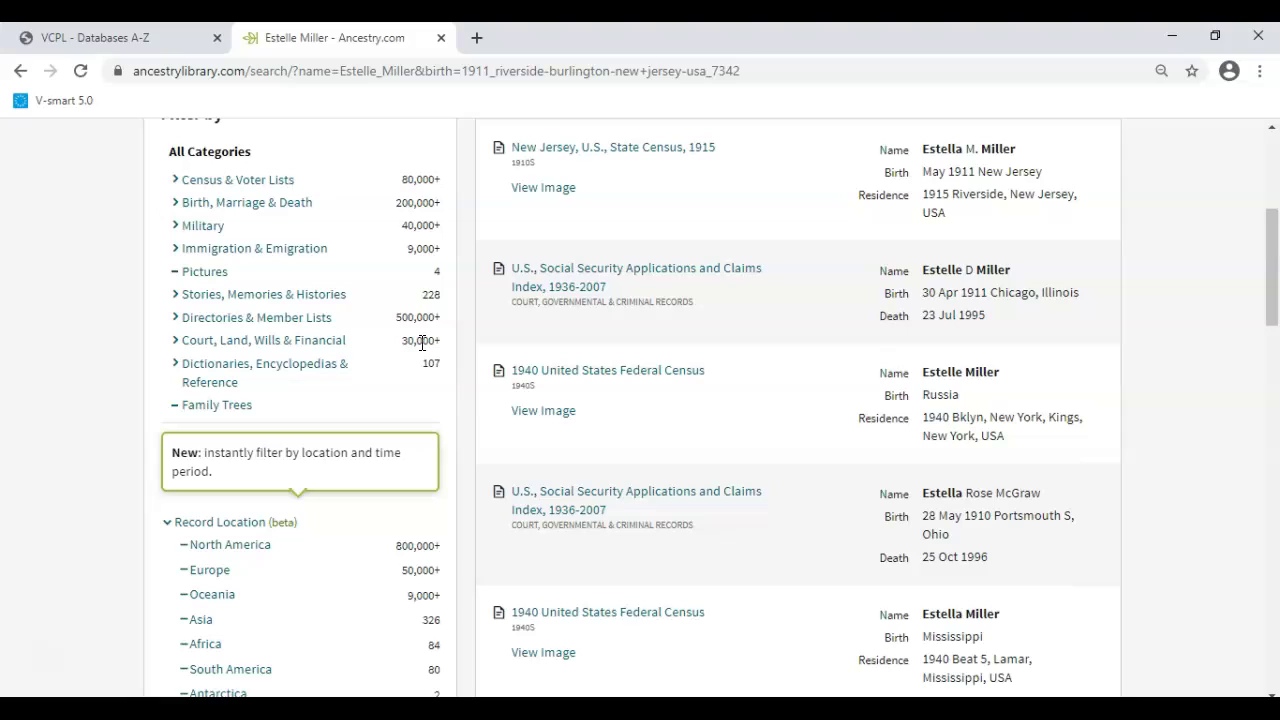
pyautogui.click(38, 650)
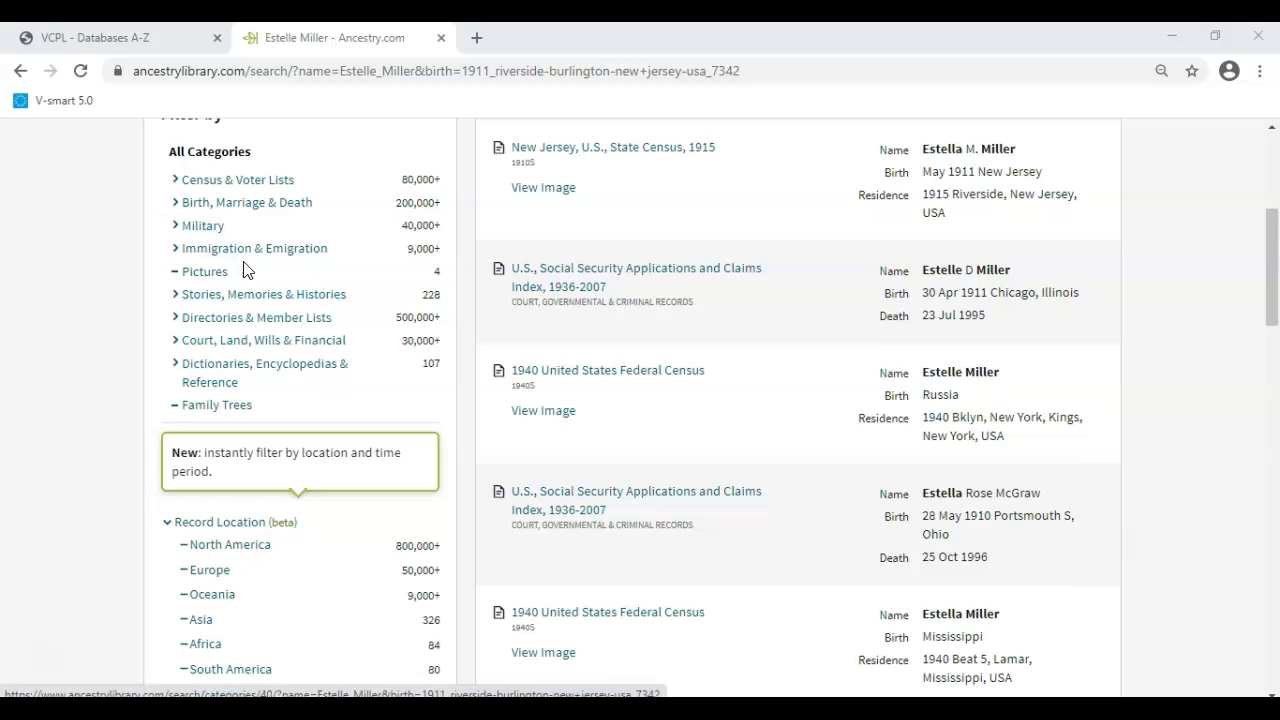
pyautogui.scroll(-1, 316, 310)
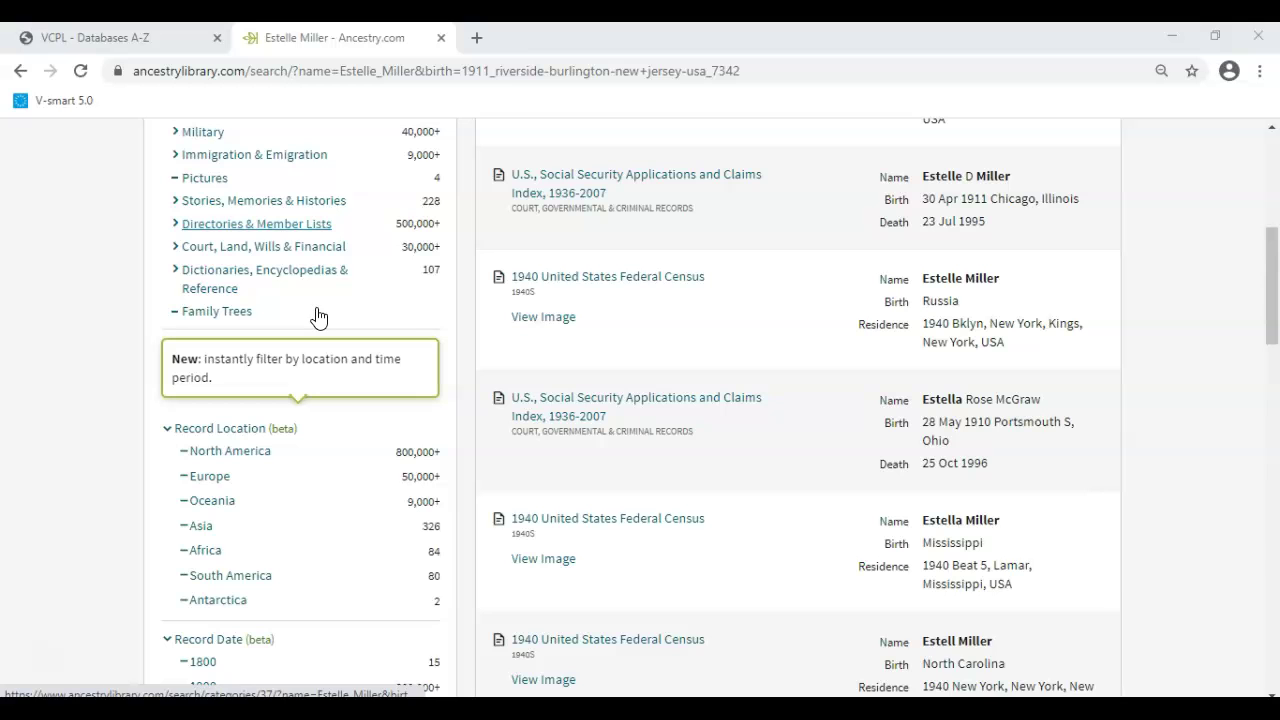
pyautogui.scroll(-2, 320, 310)
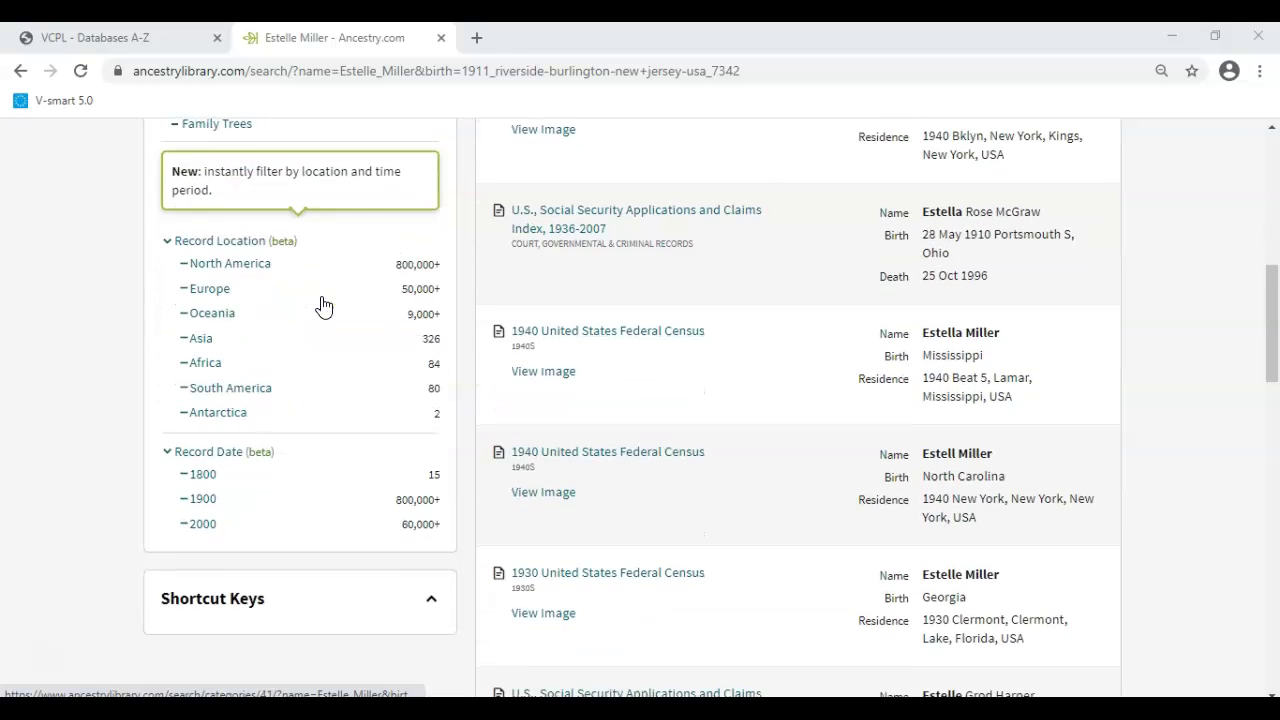
pyautogui.scroll(-1, 333, 309)
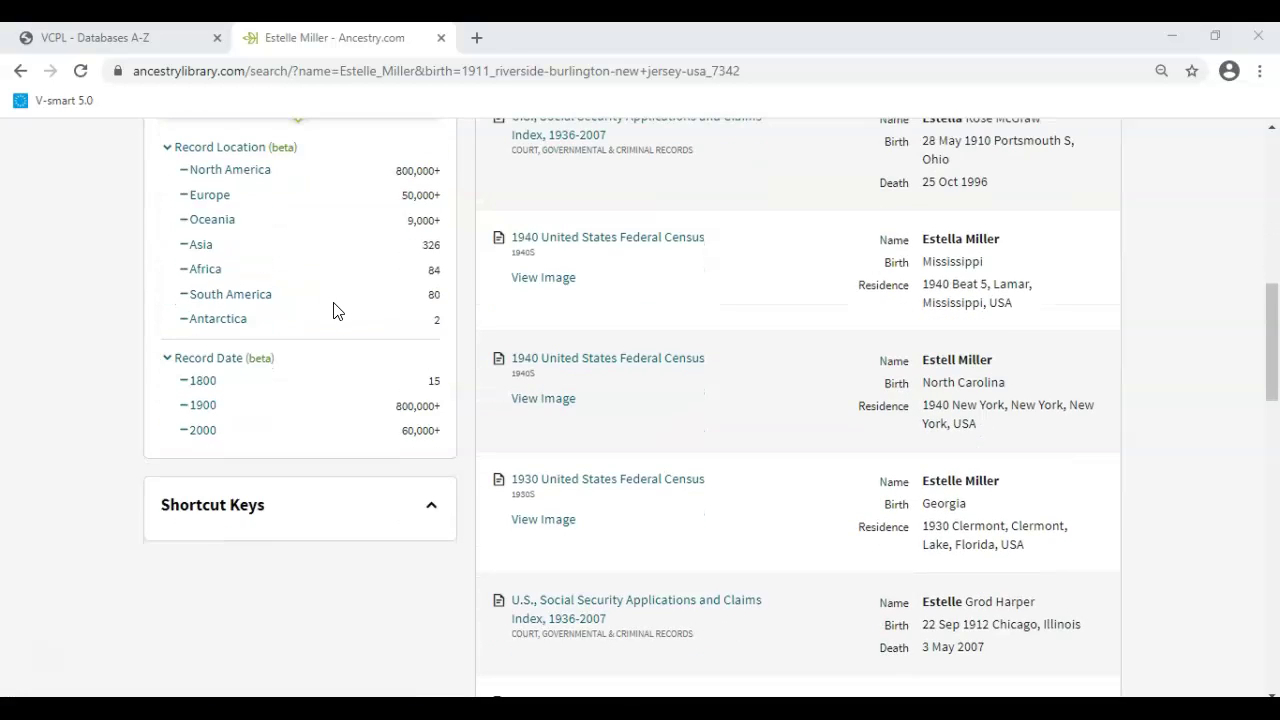